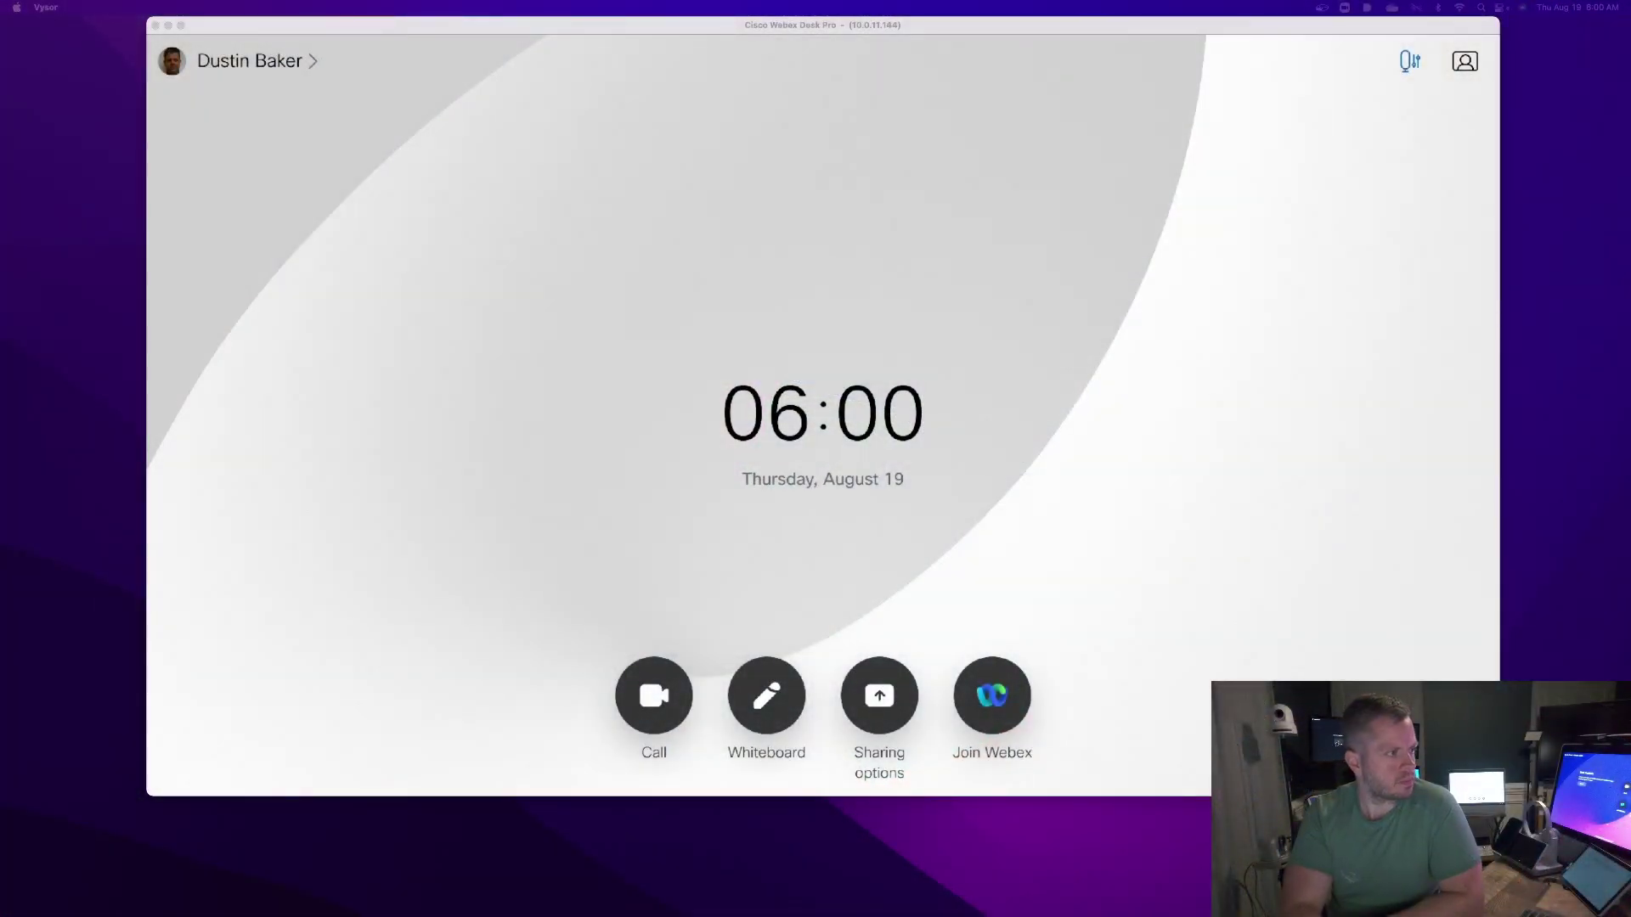
Open the device Settings from the profile panel and scroll down to Web Apps
{"action": "left_click", "coordinate": [773, 546]}
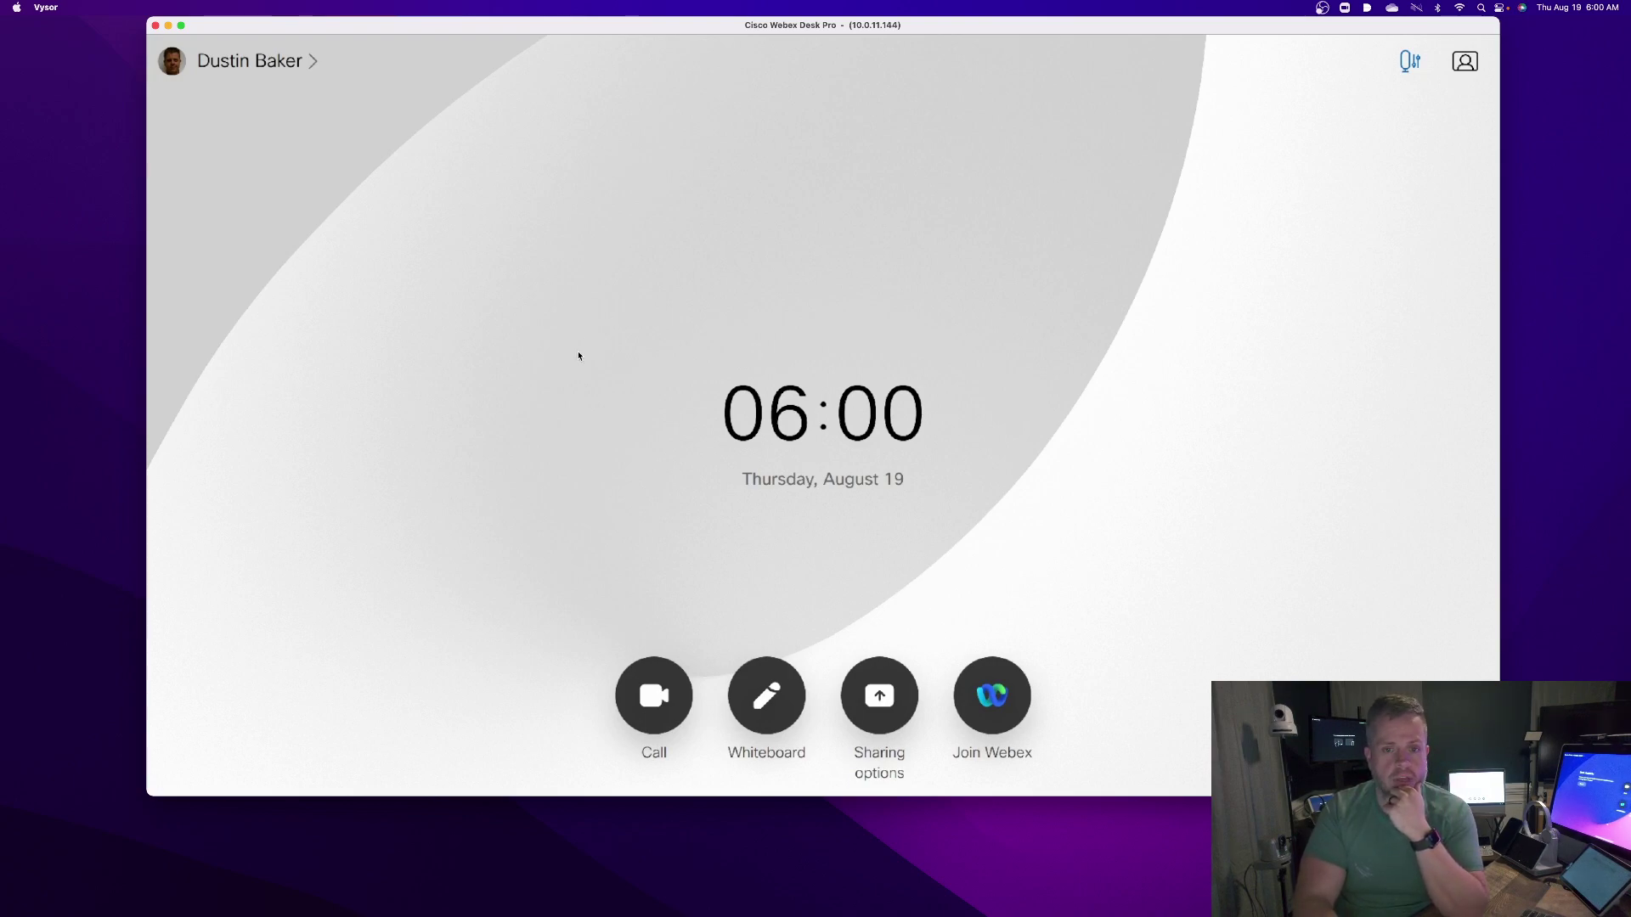
{"action": "left_click", "coordinate": [310, 61]}
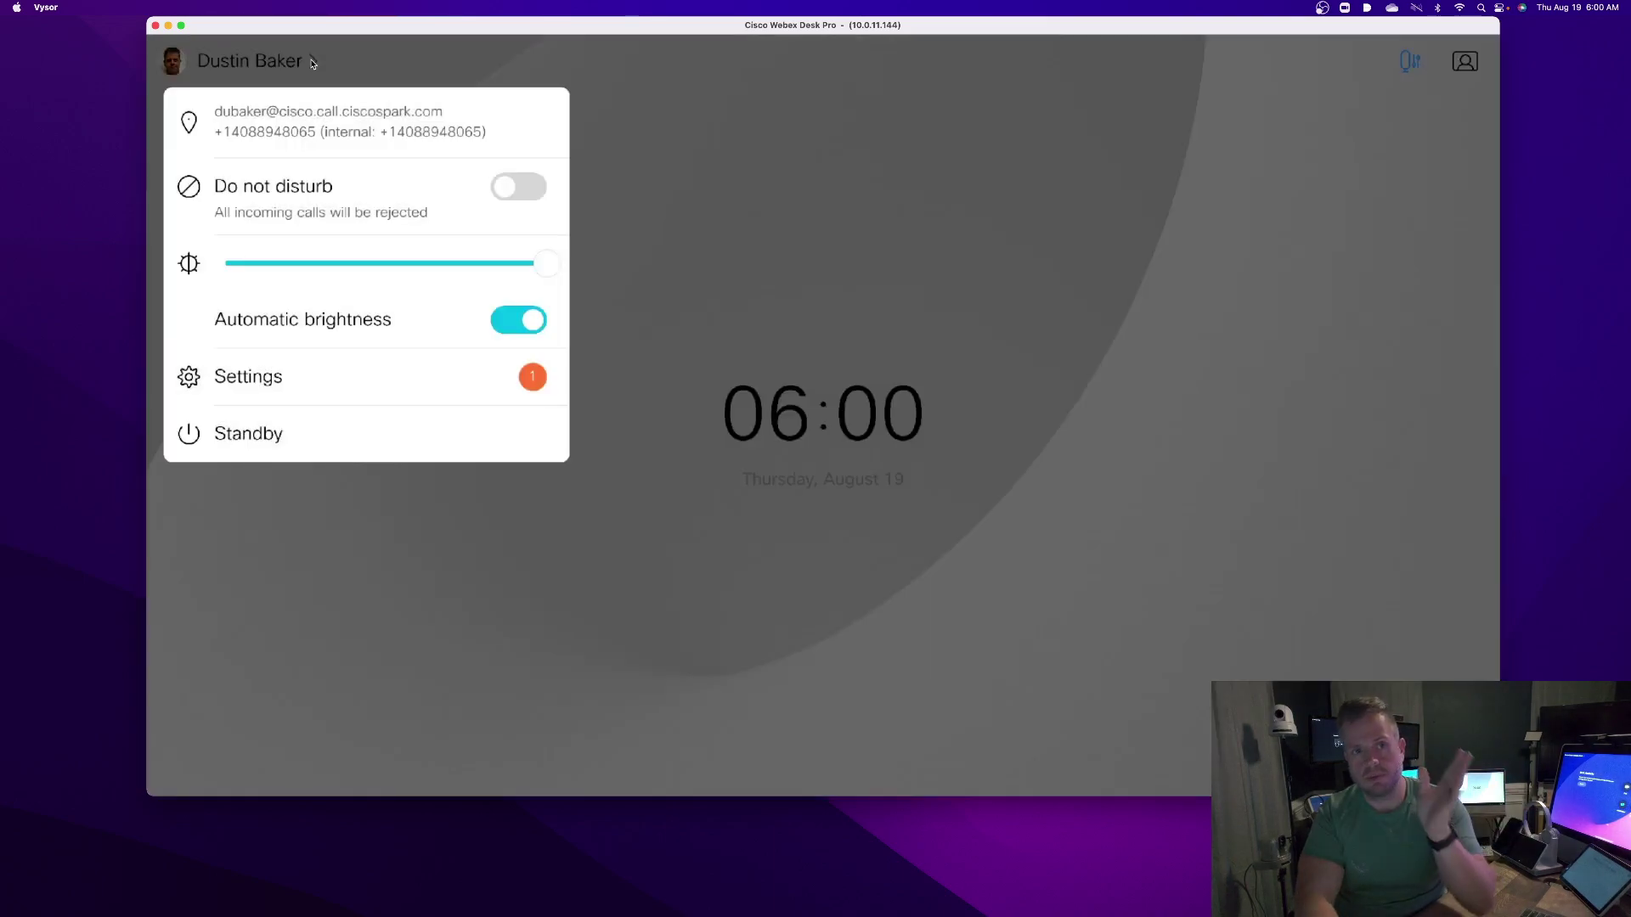
{"action": "left_click", "coordinate": [277, 383]}
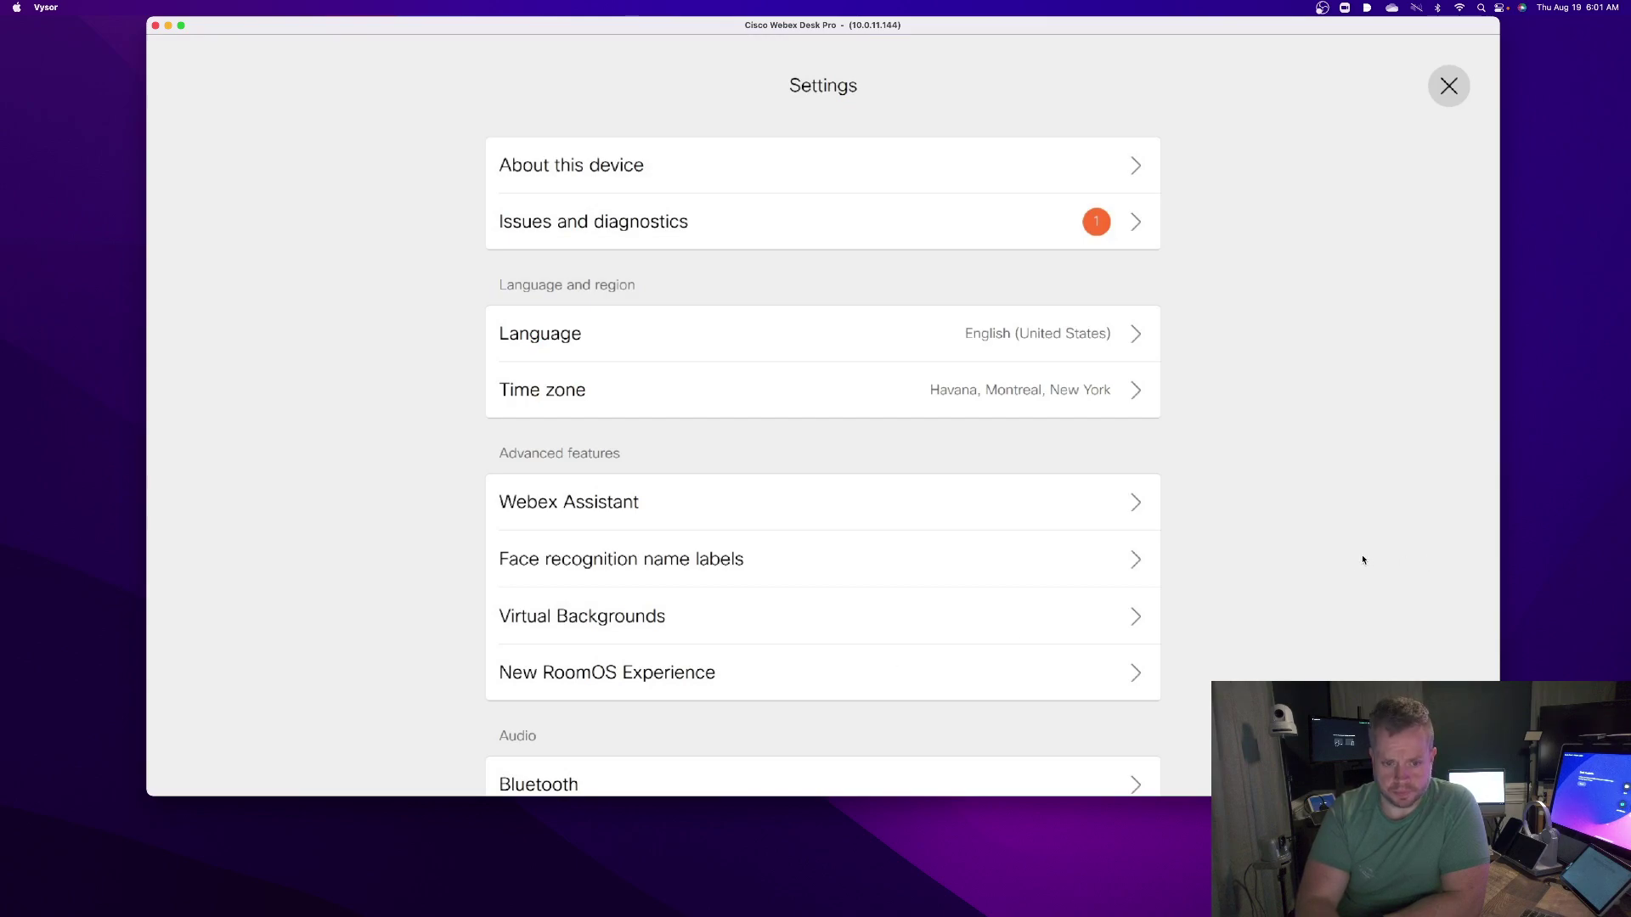
{"action": "scroll", "coordinate": [1303, 477], "scroll_direction": "down", "scroll_amount": 3}
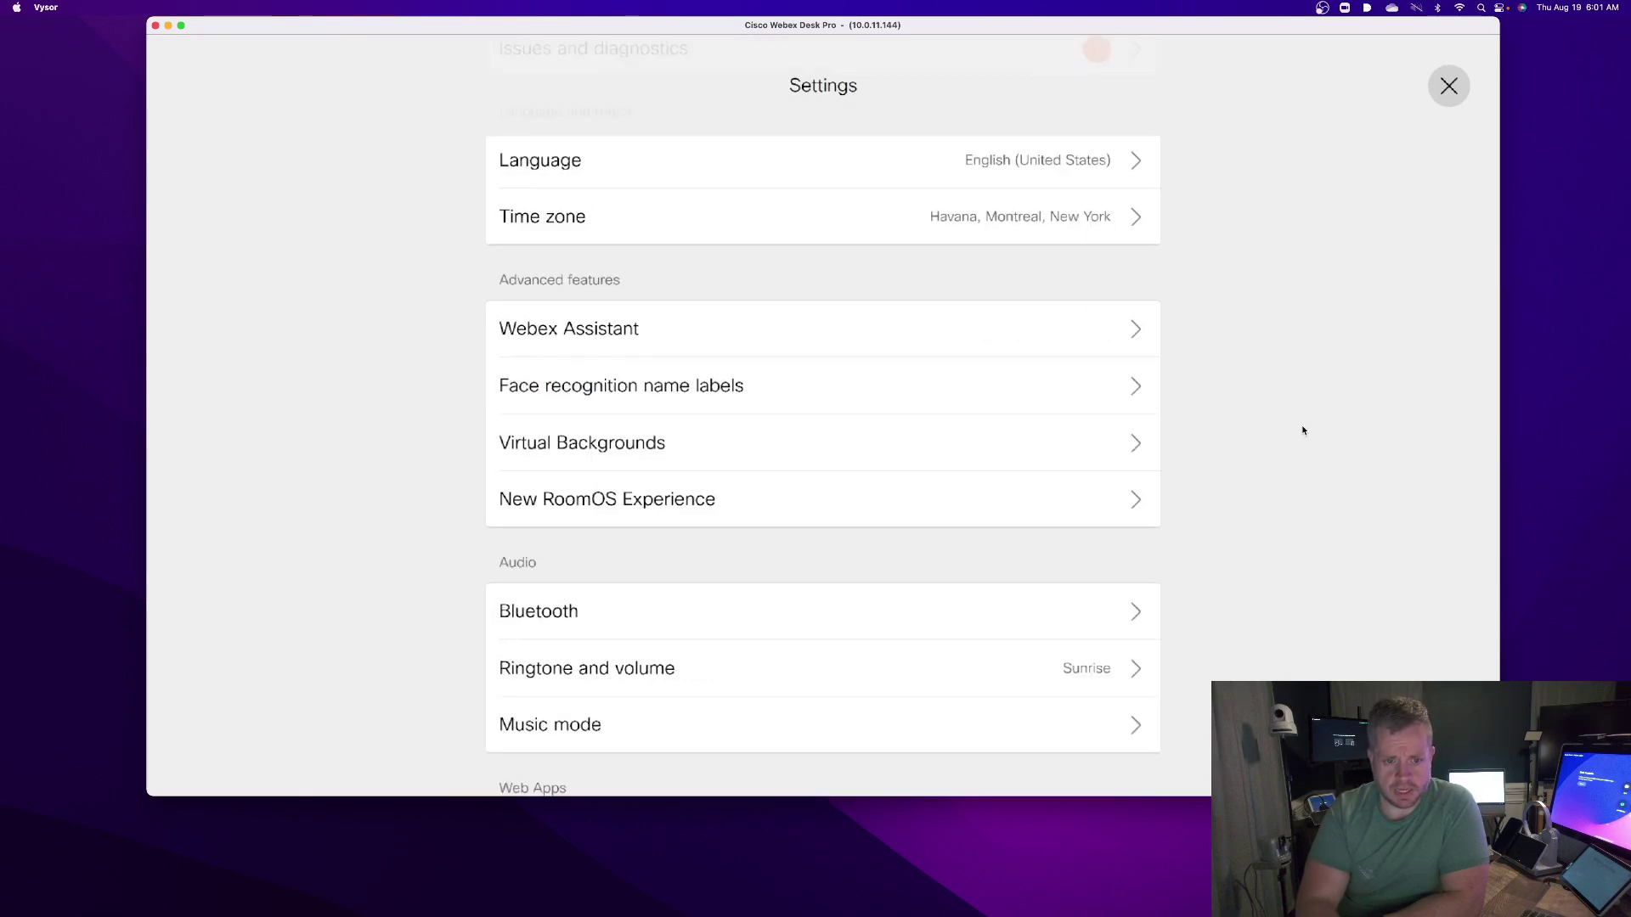
{"action": "scroll", "coordinate": [1303, 430], "scroll_direction": "down", "scroll_amount": 2}
{"action": "scroll", "coordinate": [1257, 575], "scroll_direction": "down", "scroll_amount": 5}
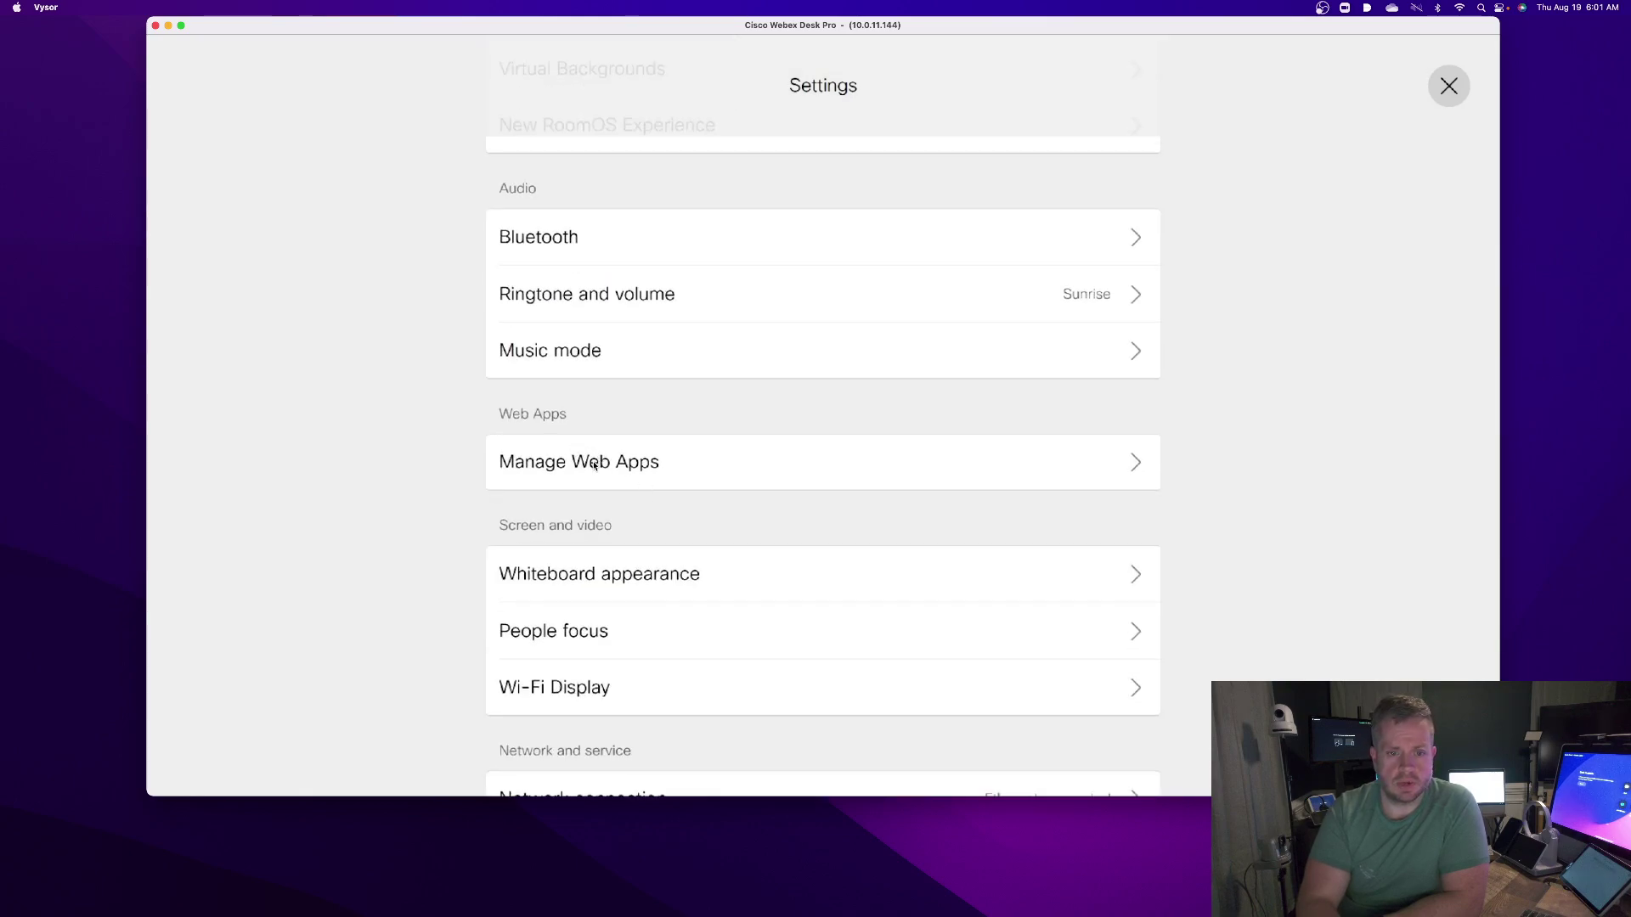
{"action": "left_click", "coordinate": [594, 464]}
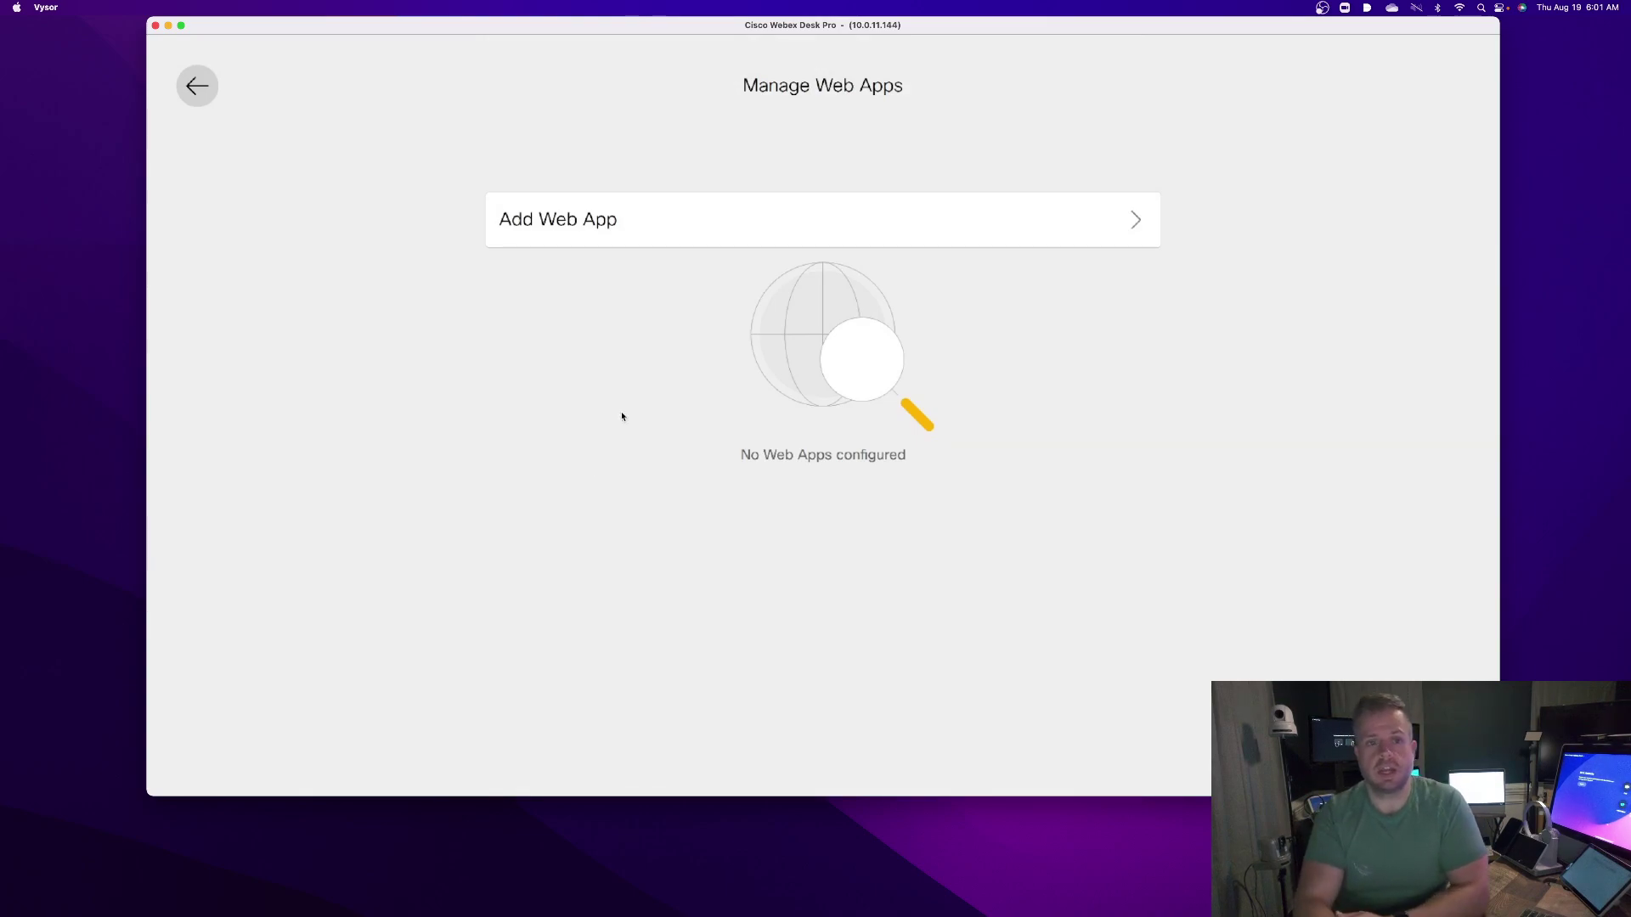
{"action": "left_click", "coordinate": [803, 233]}
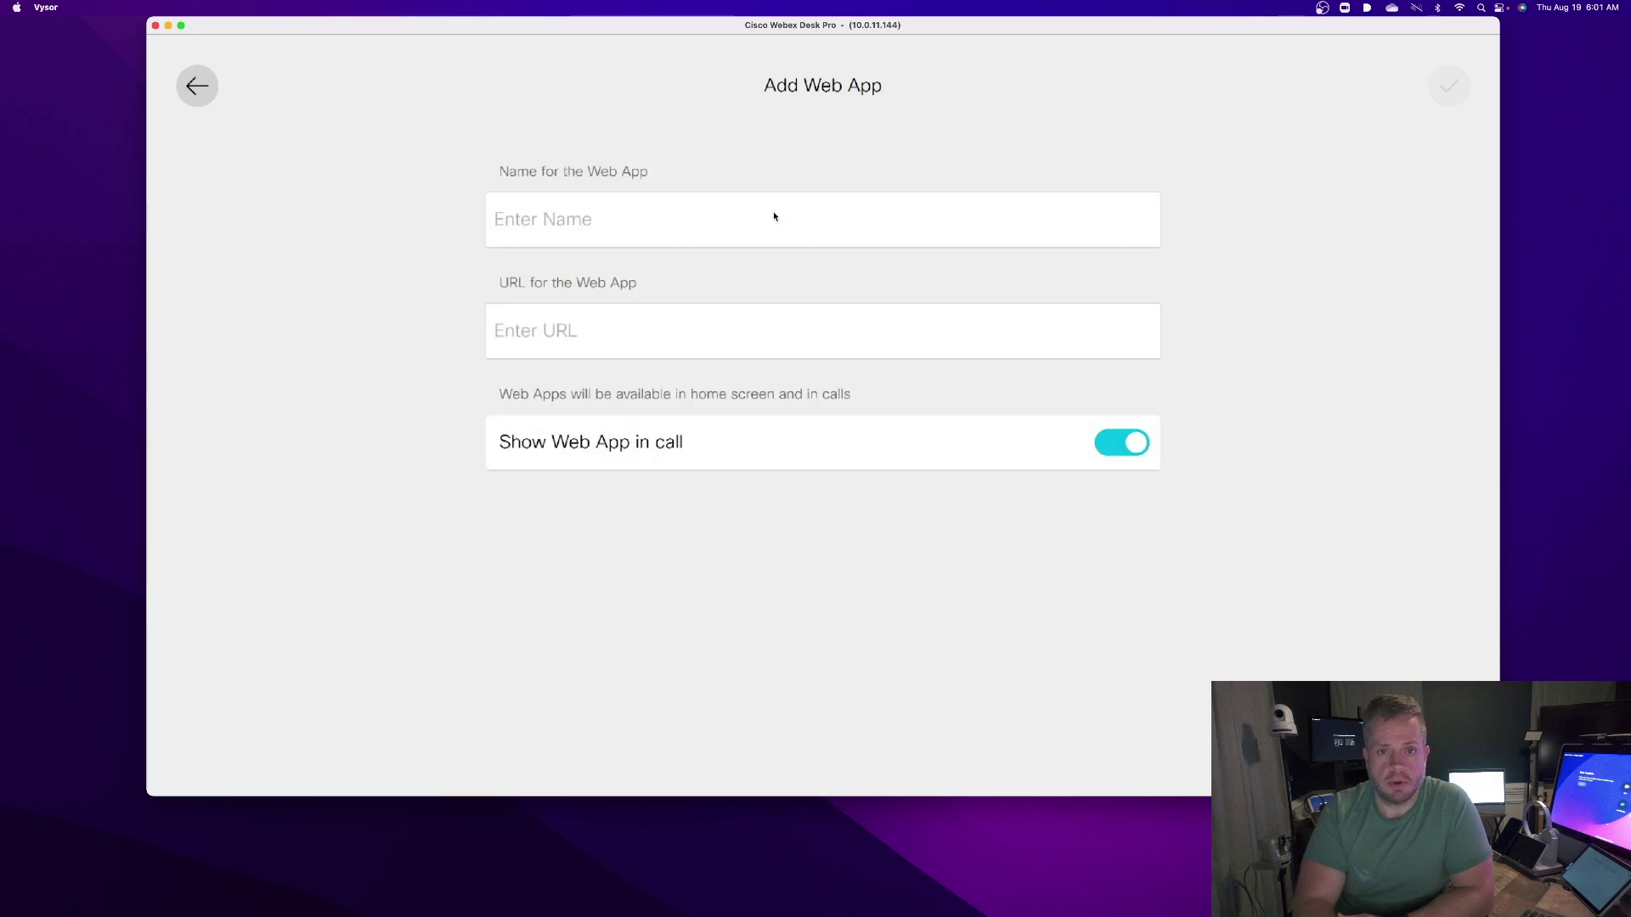
{"action": "left_click", "coordinate": [774, 216]}
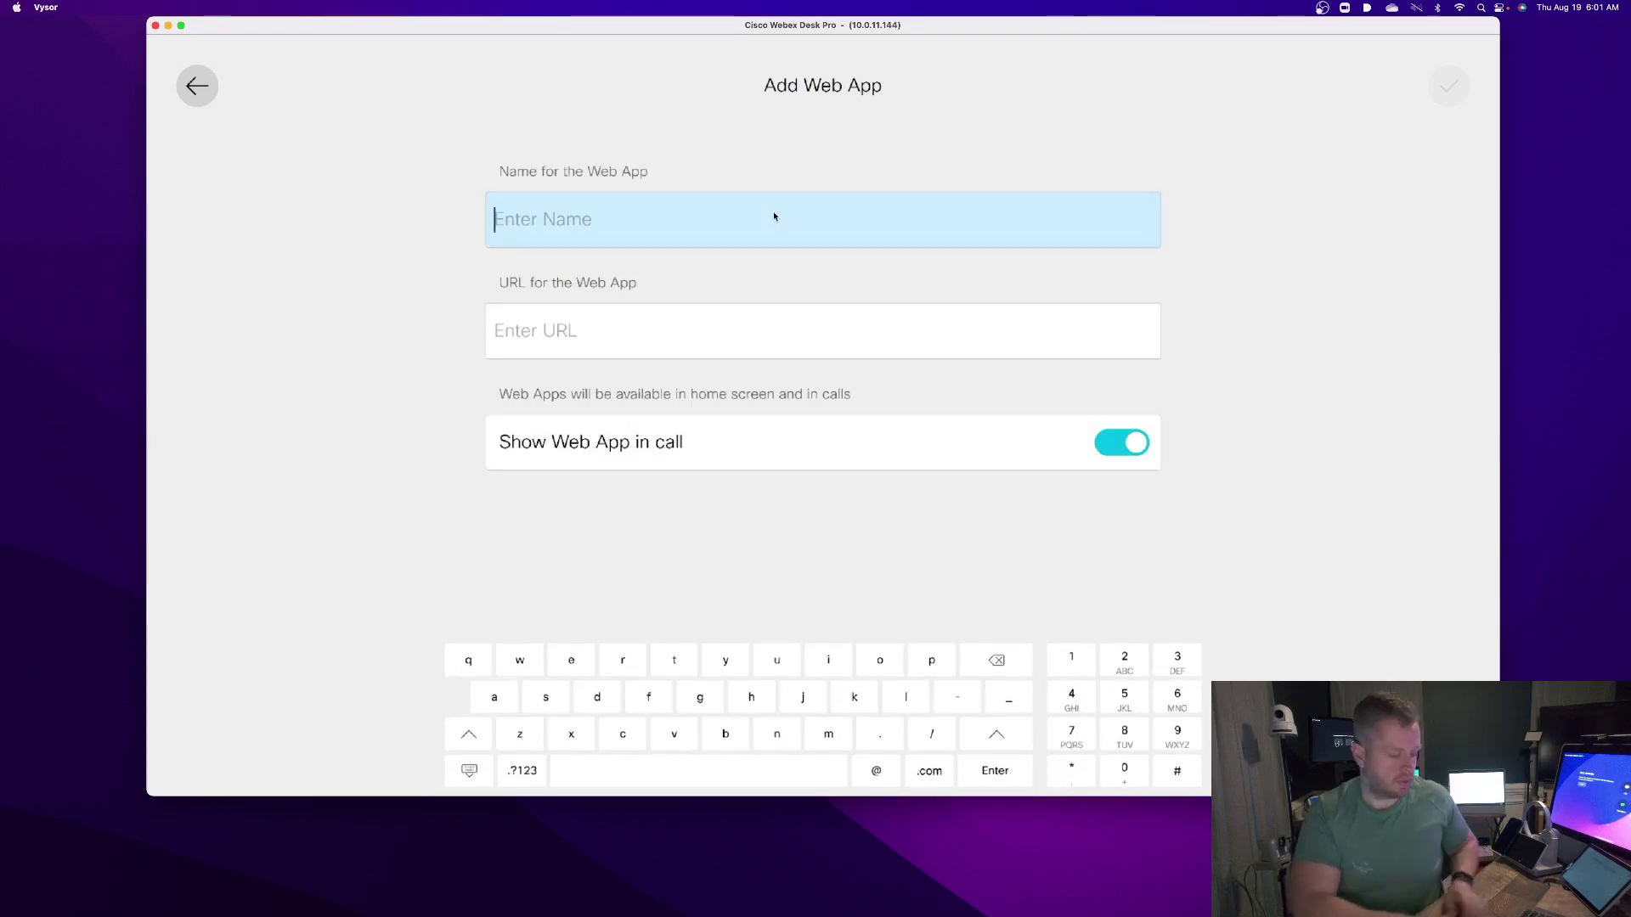
{"action": "type", "text": "Y"}
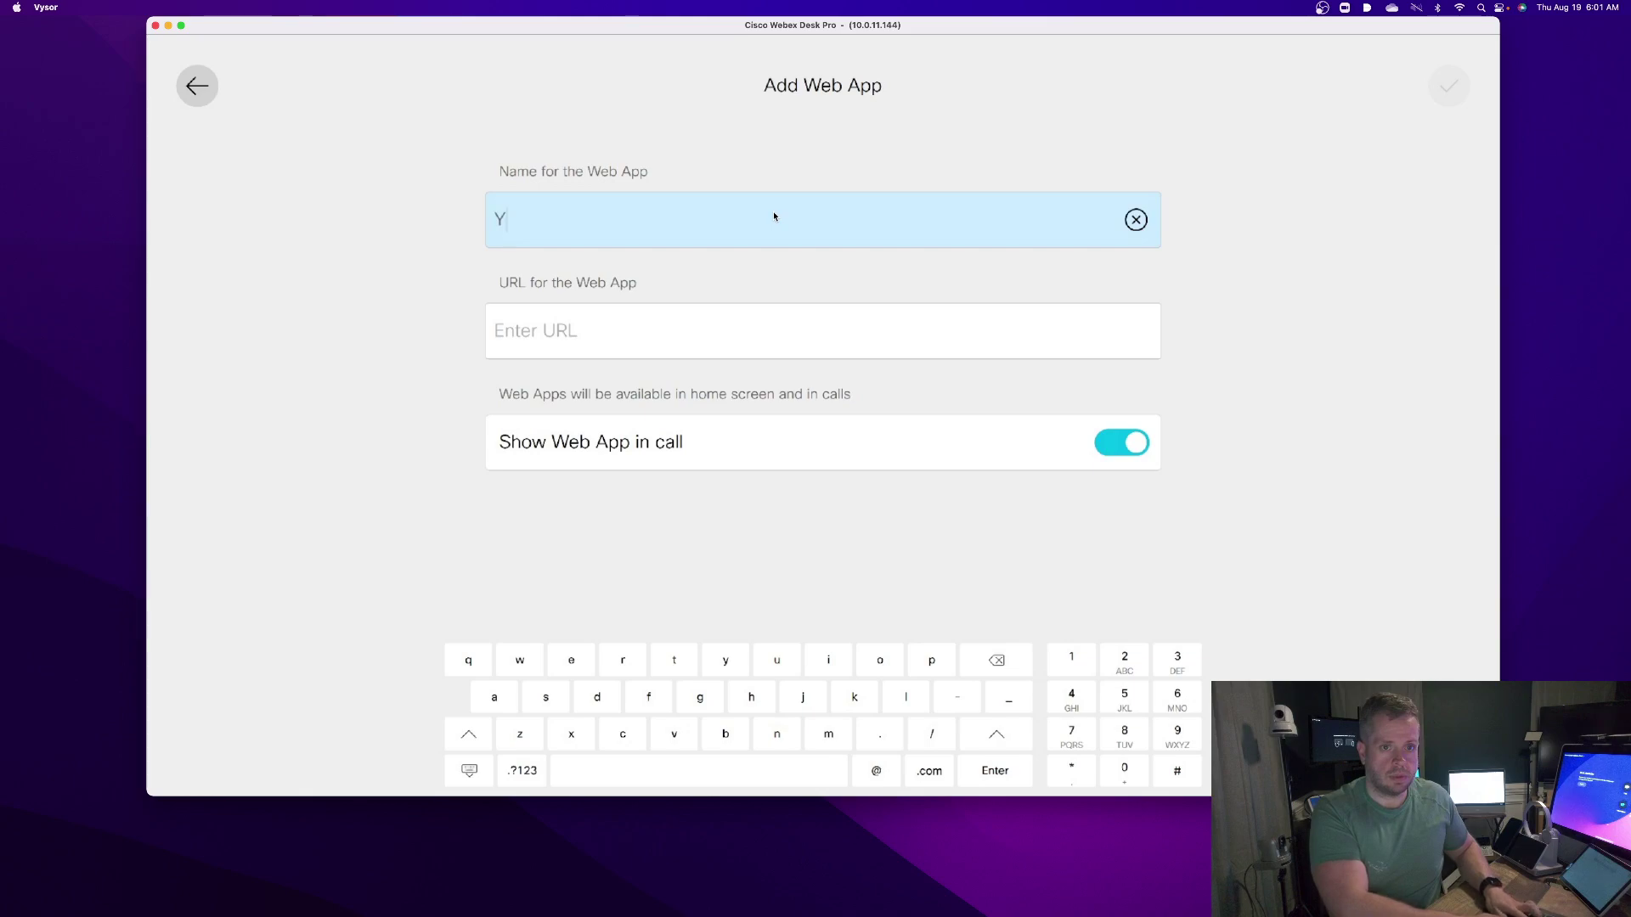
{"action": "type", "text": "ouTube"}
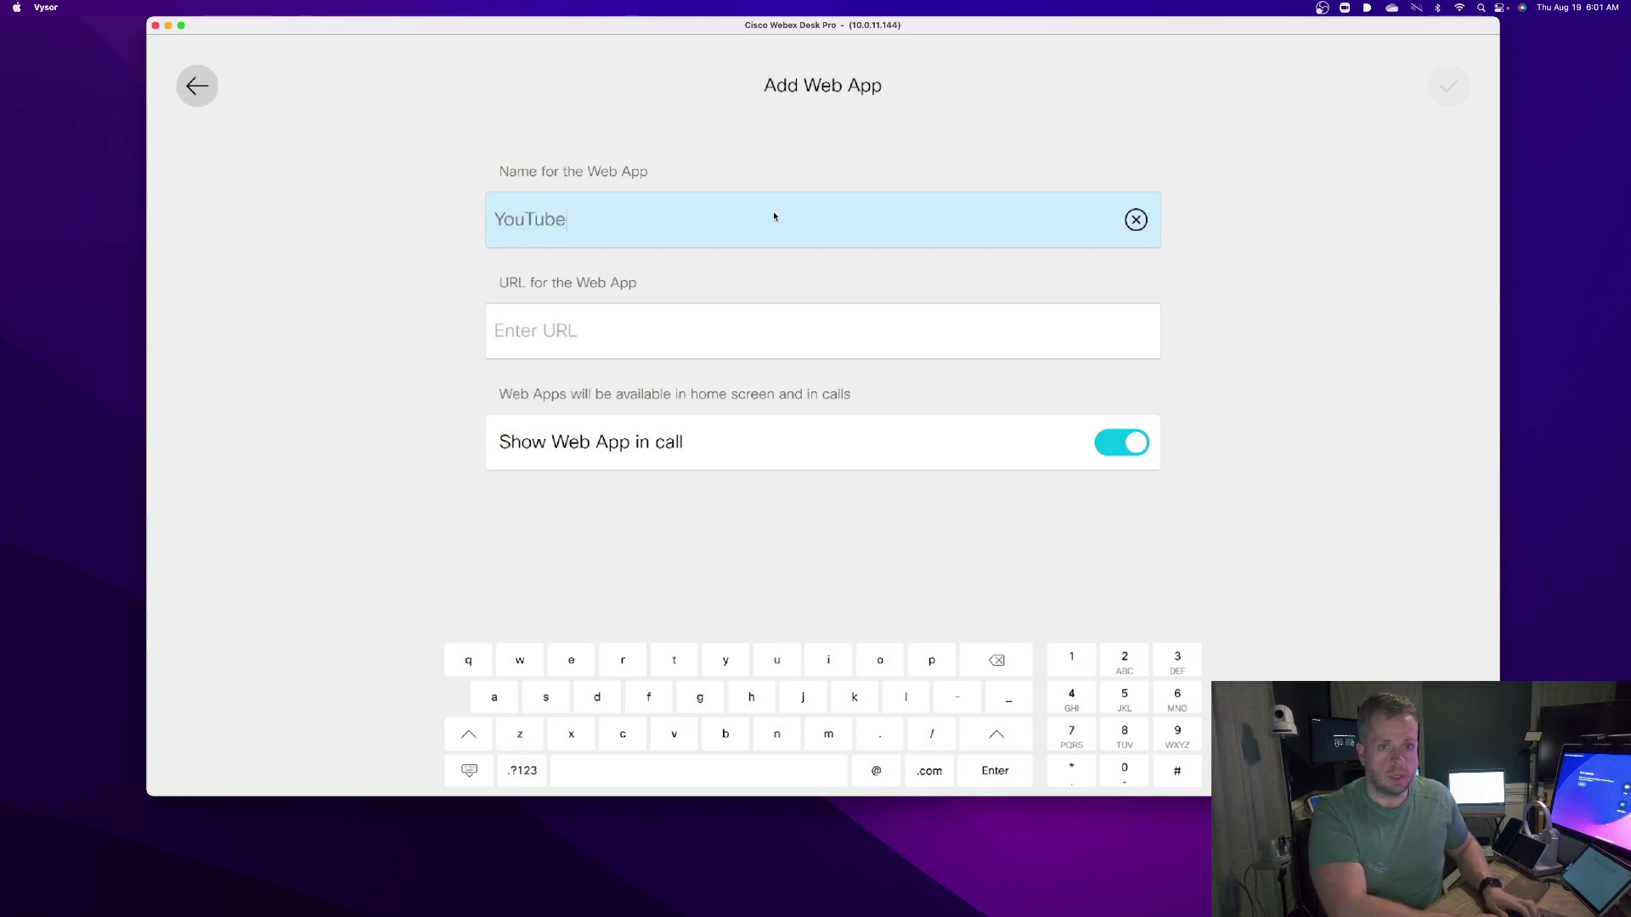
{"action": "left_click", "coordinate": [697, 342]}
{"action": "type", "text": "ww"}
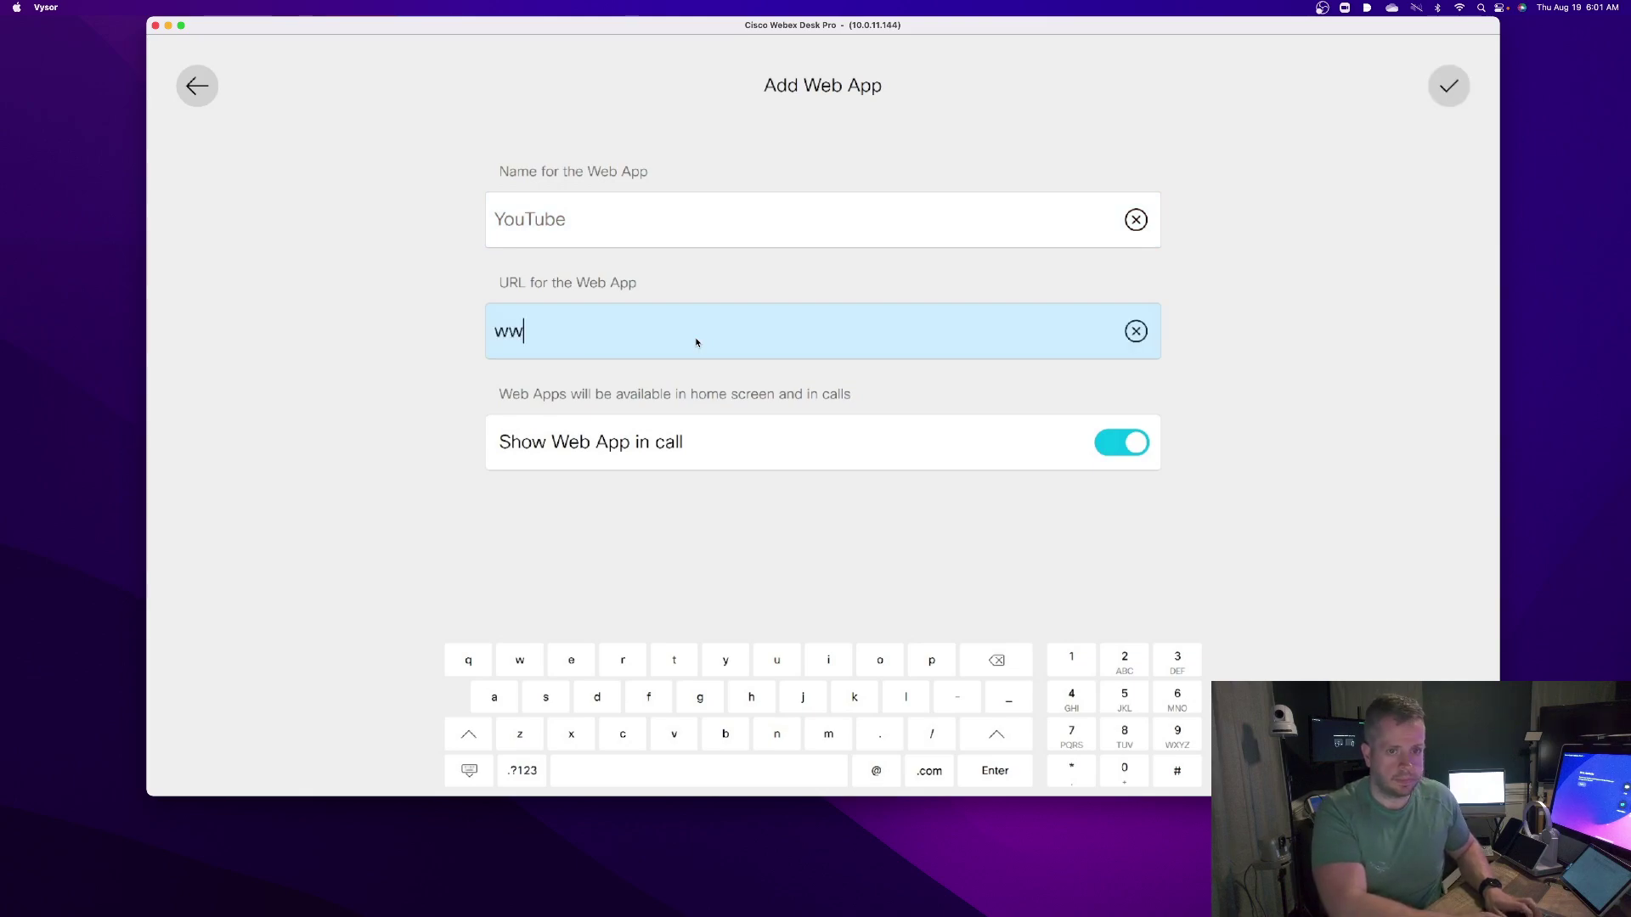
{"action": "type", "text": "w.youtub"}
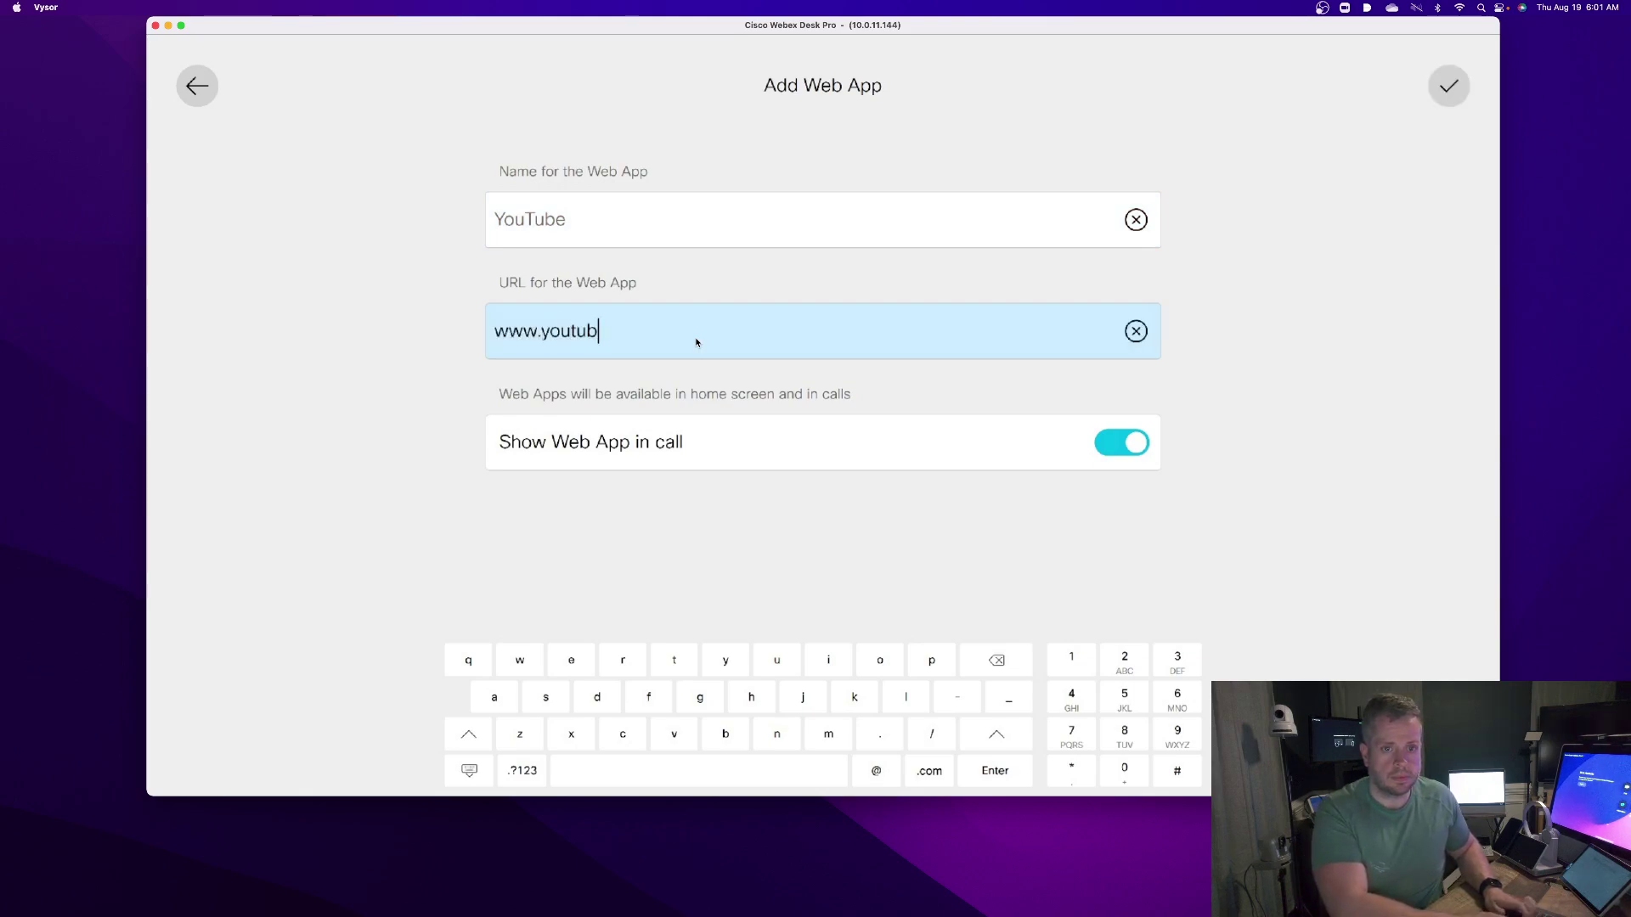
{"action": "type", "text": "e.com"}
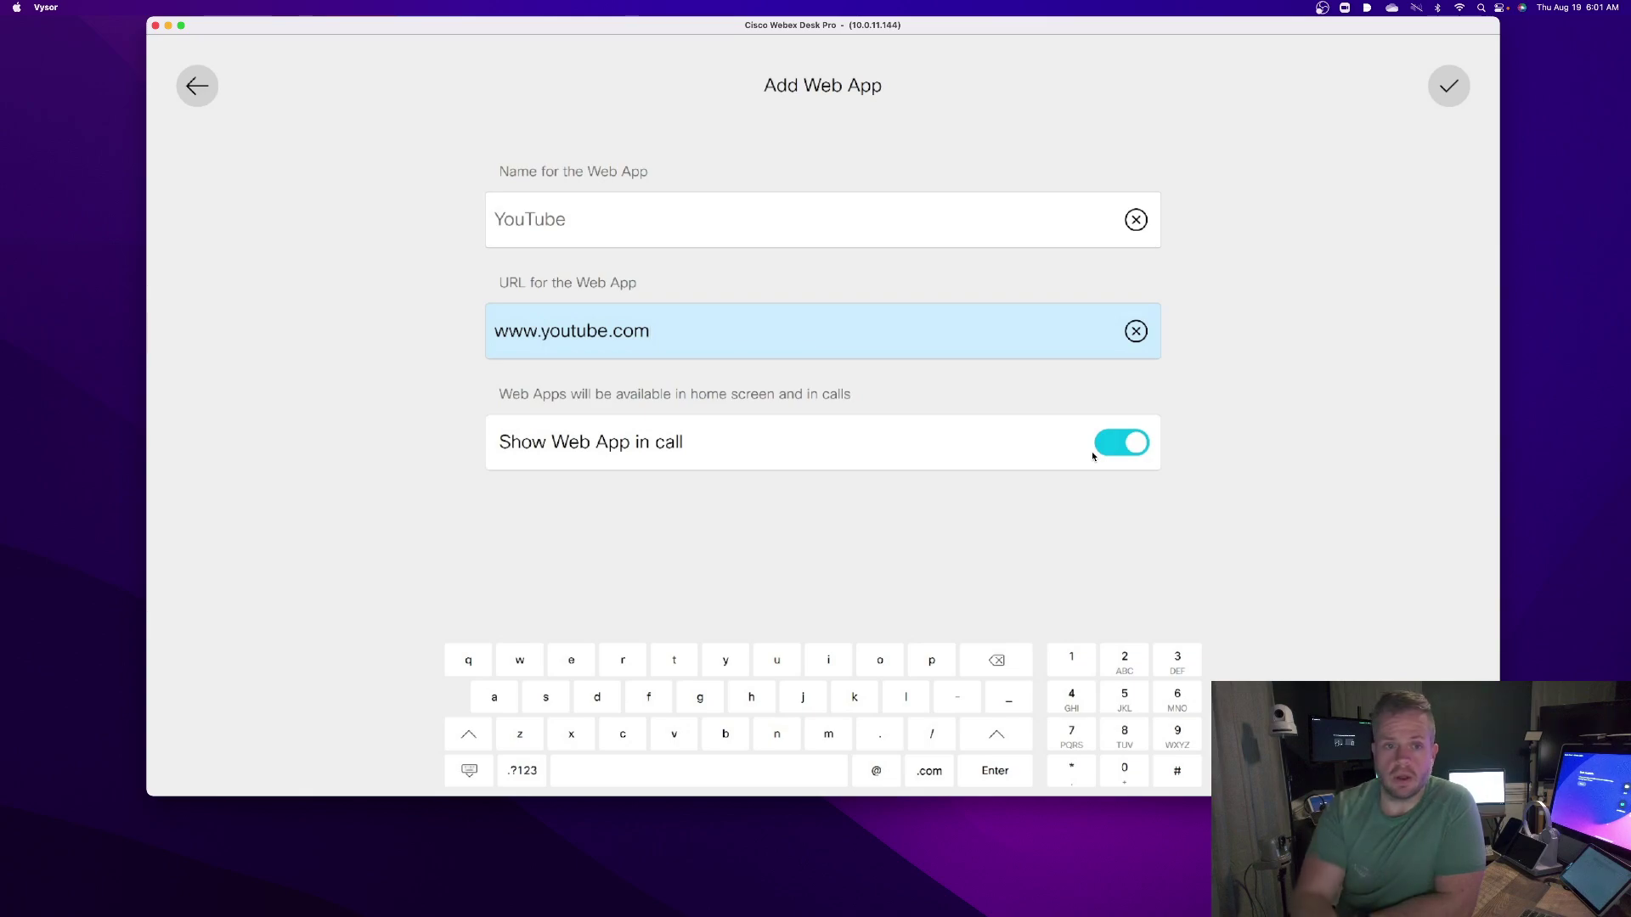
{"action": "key", "text": "Escape"}
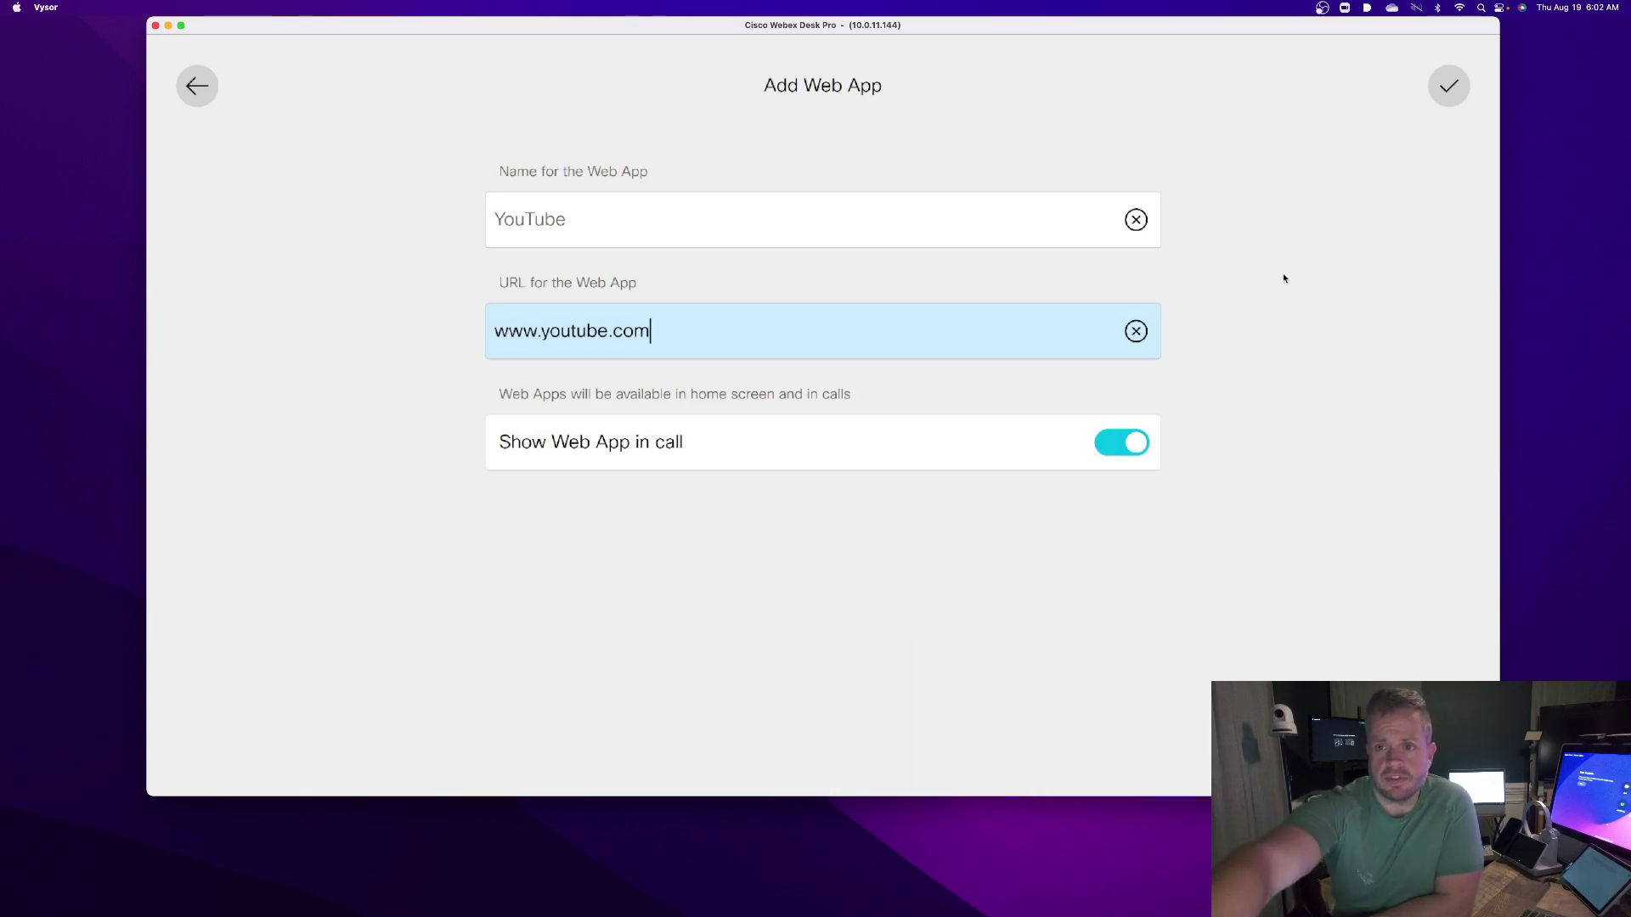
{"action": "left_click", "coordinate": [1450, 88]}
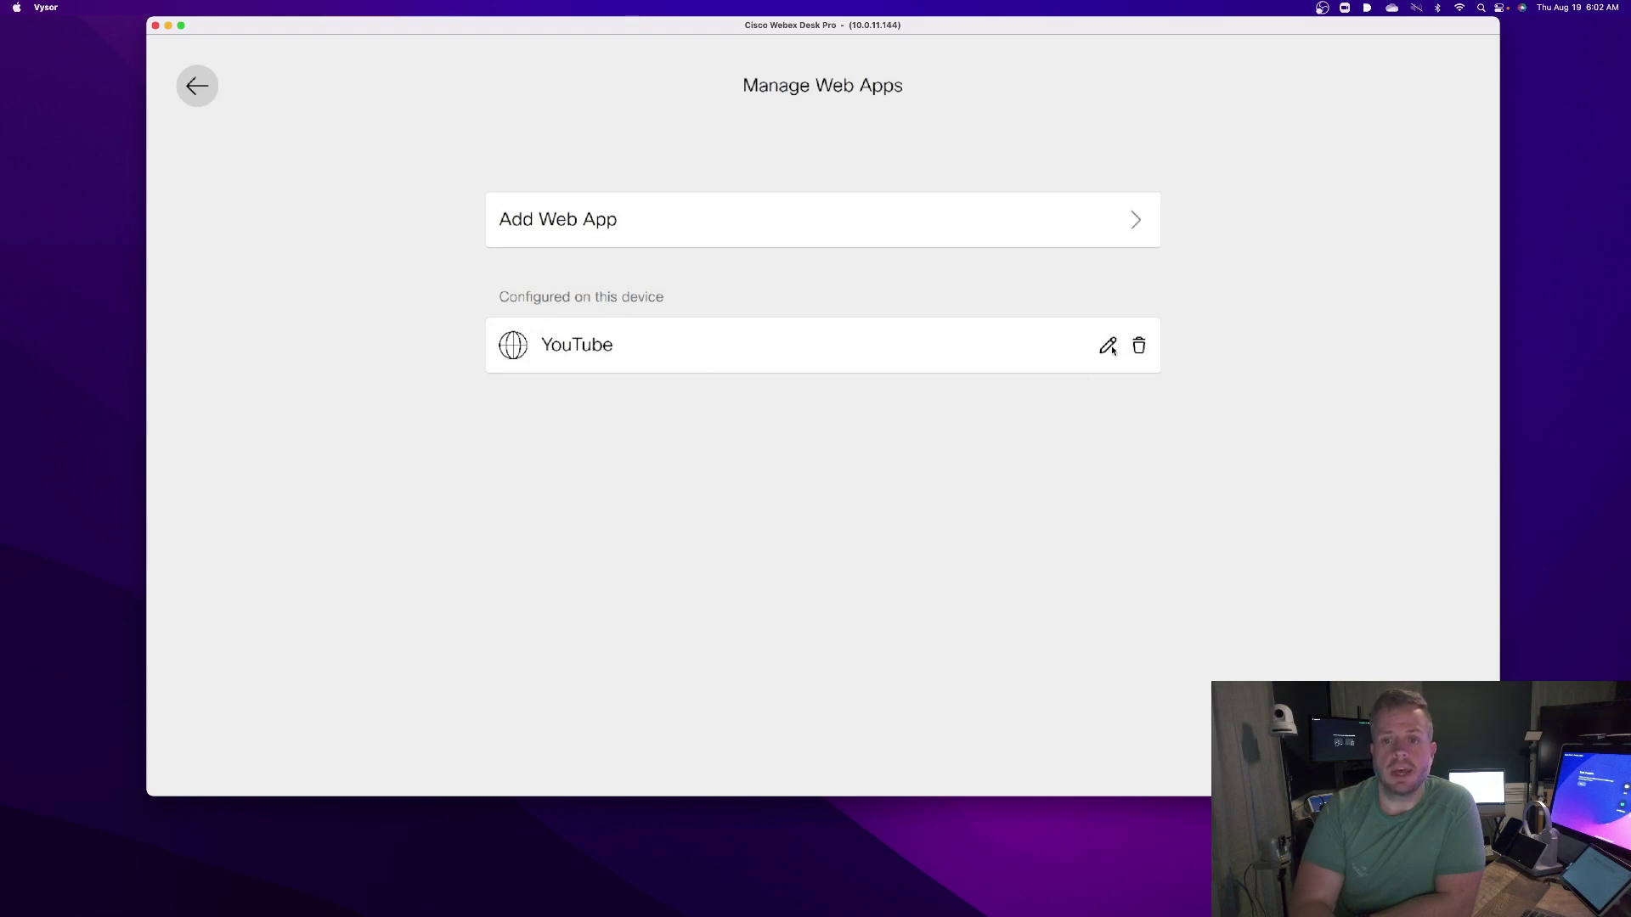
{"action": "left_click", "coordinate": [1137, 223]}
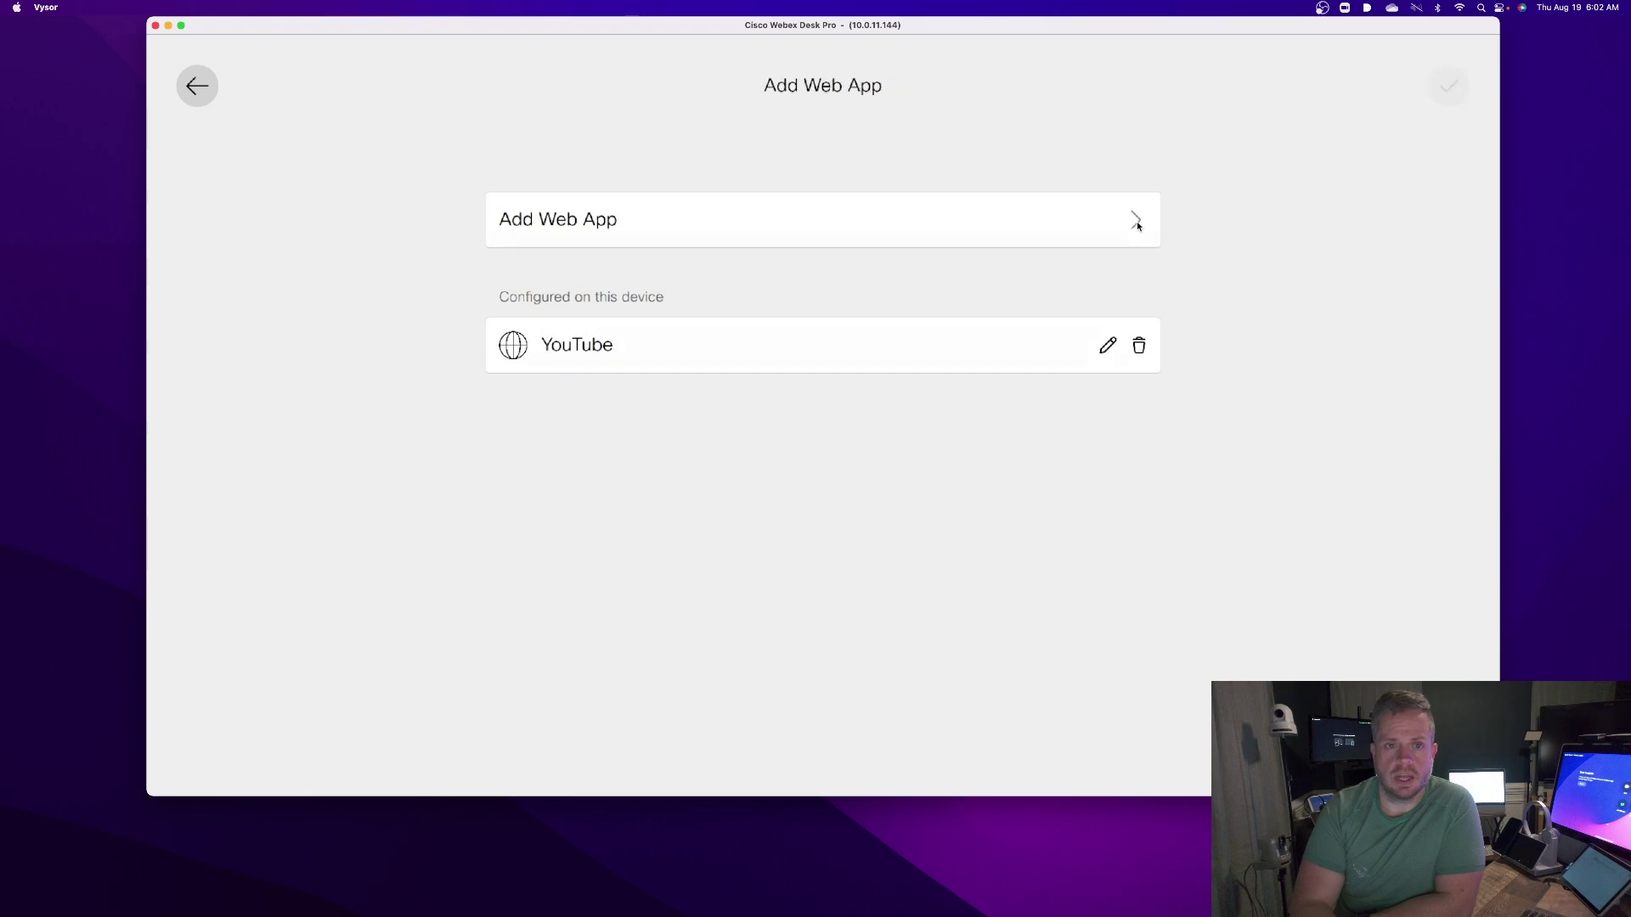
{"action": "left_click", "coordinate": [912, 222]}
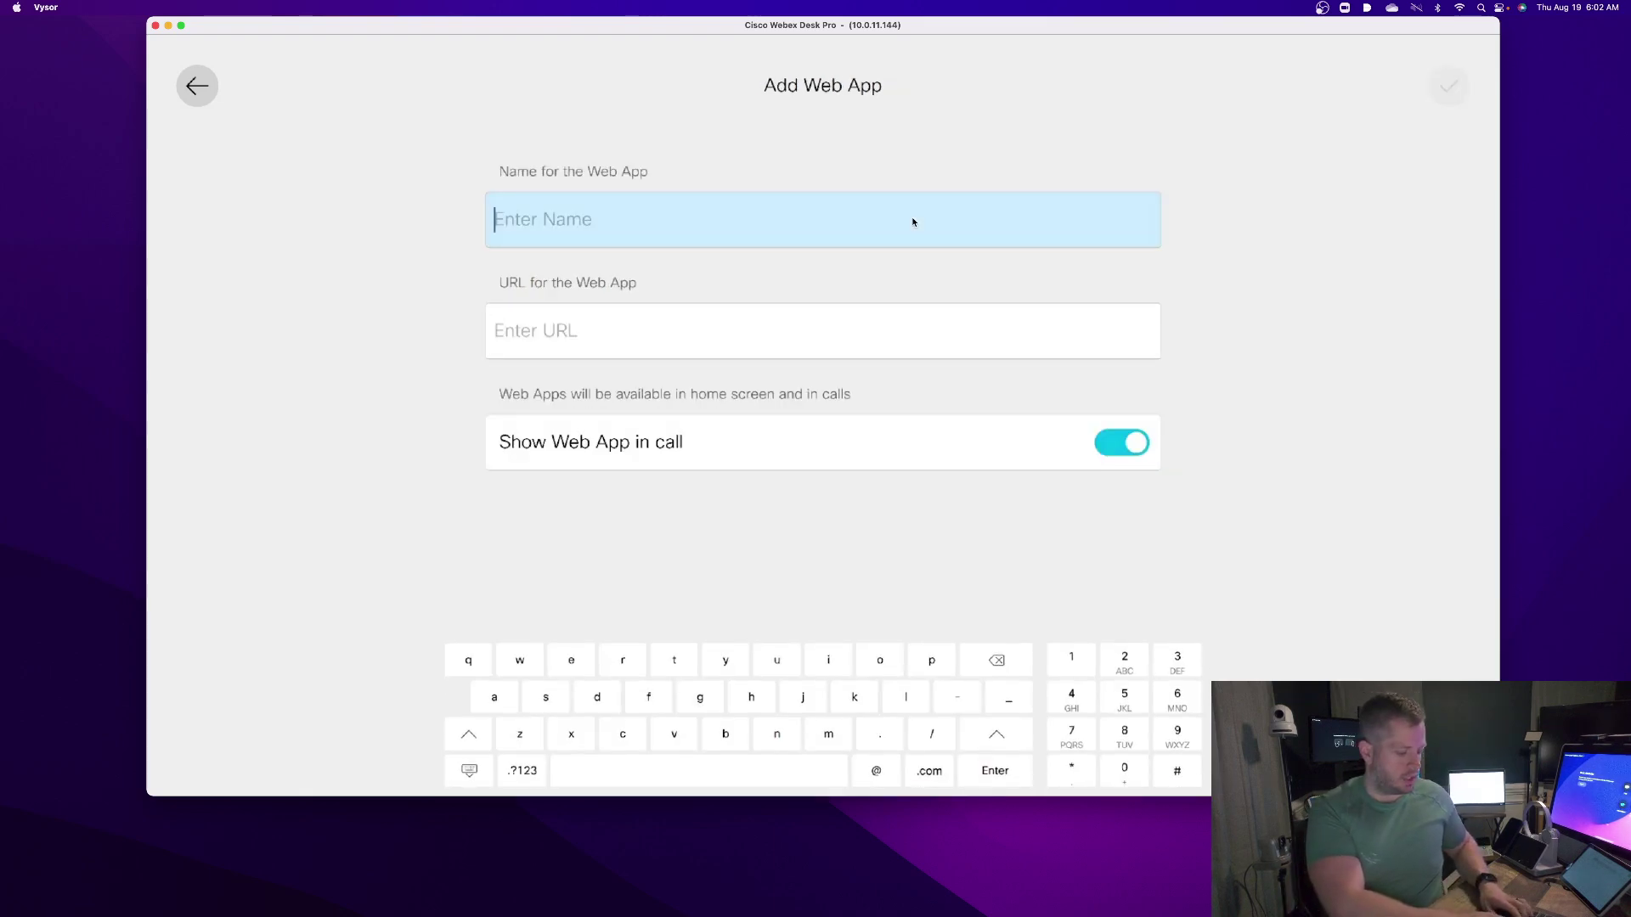
{"action": "type", "text": "Cisco"}
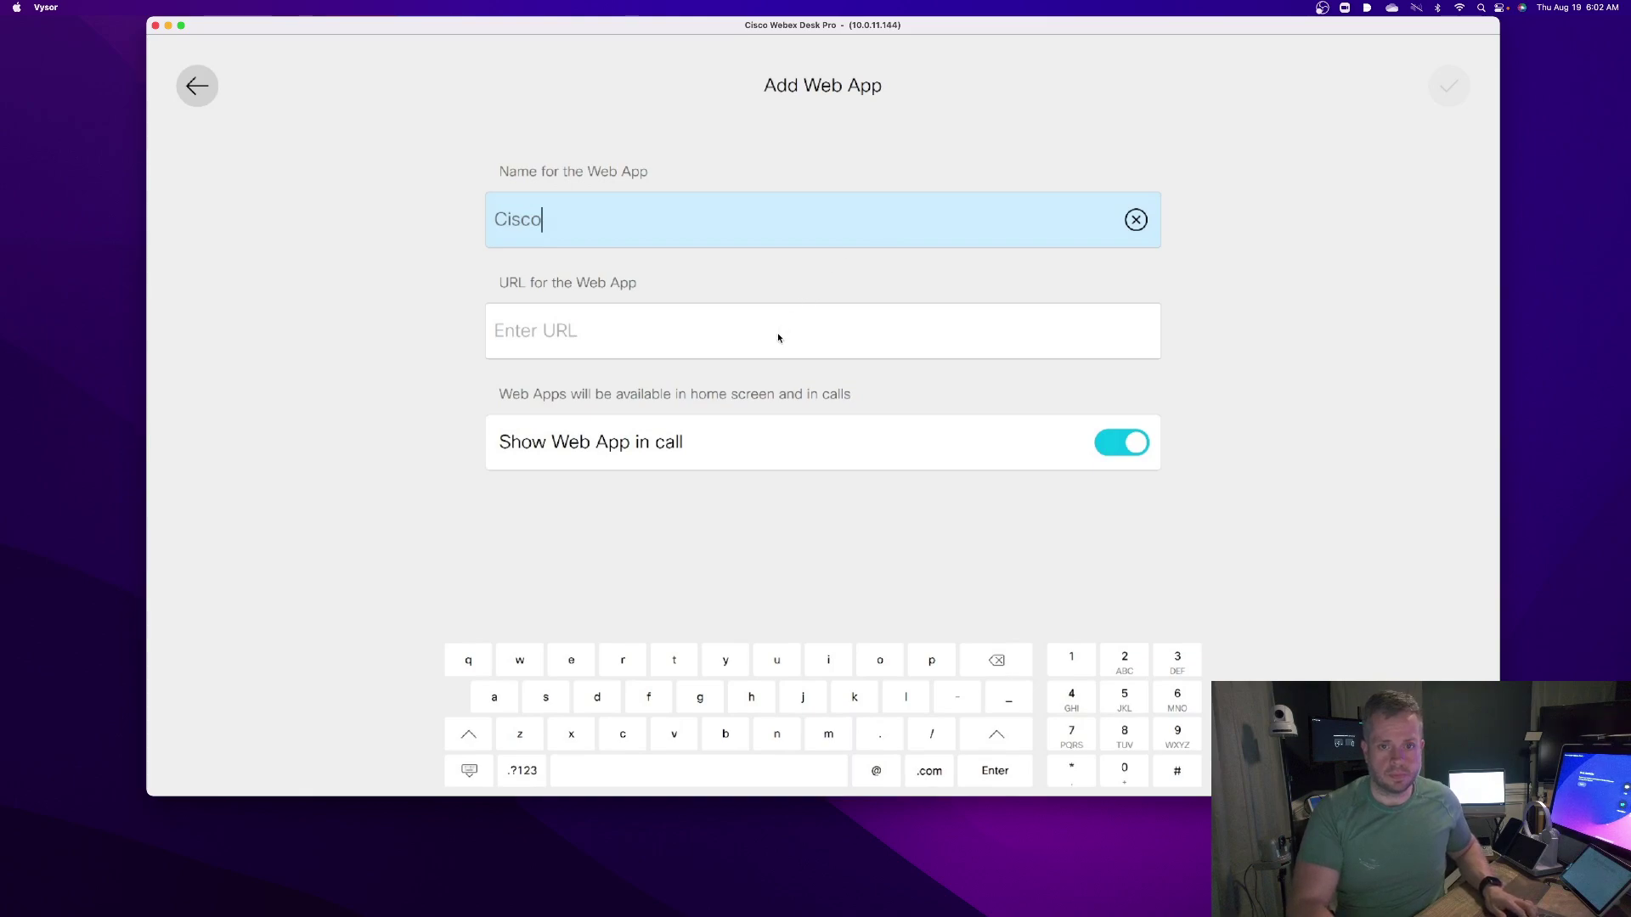
{"action": "left_click", "coordinate": [778, 338]}
{"action": "type", "text": "ww"}
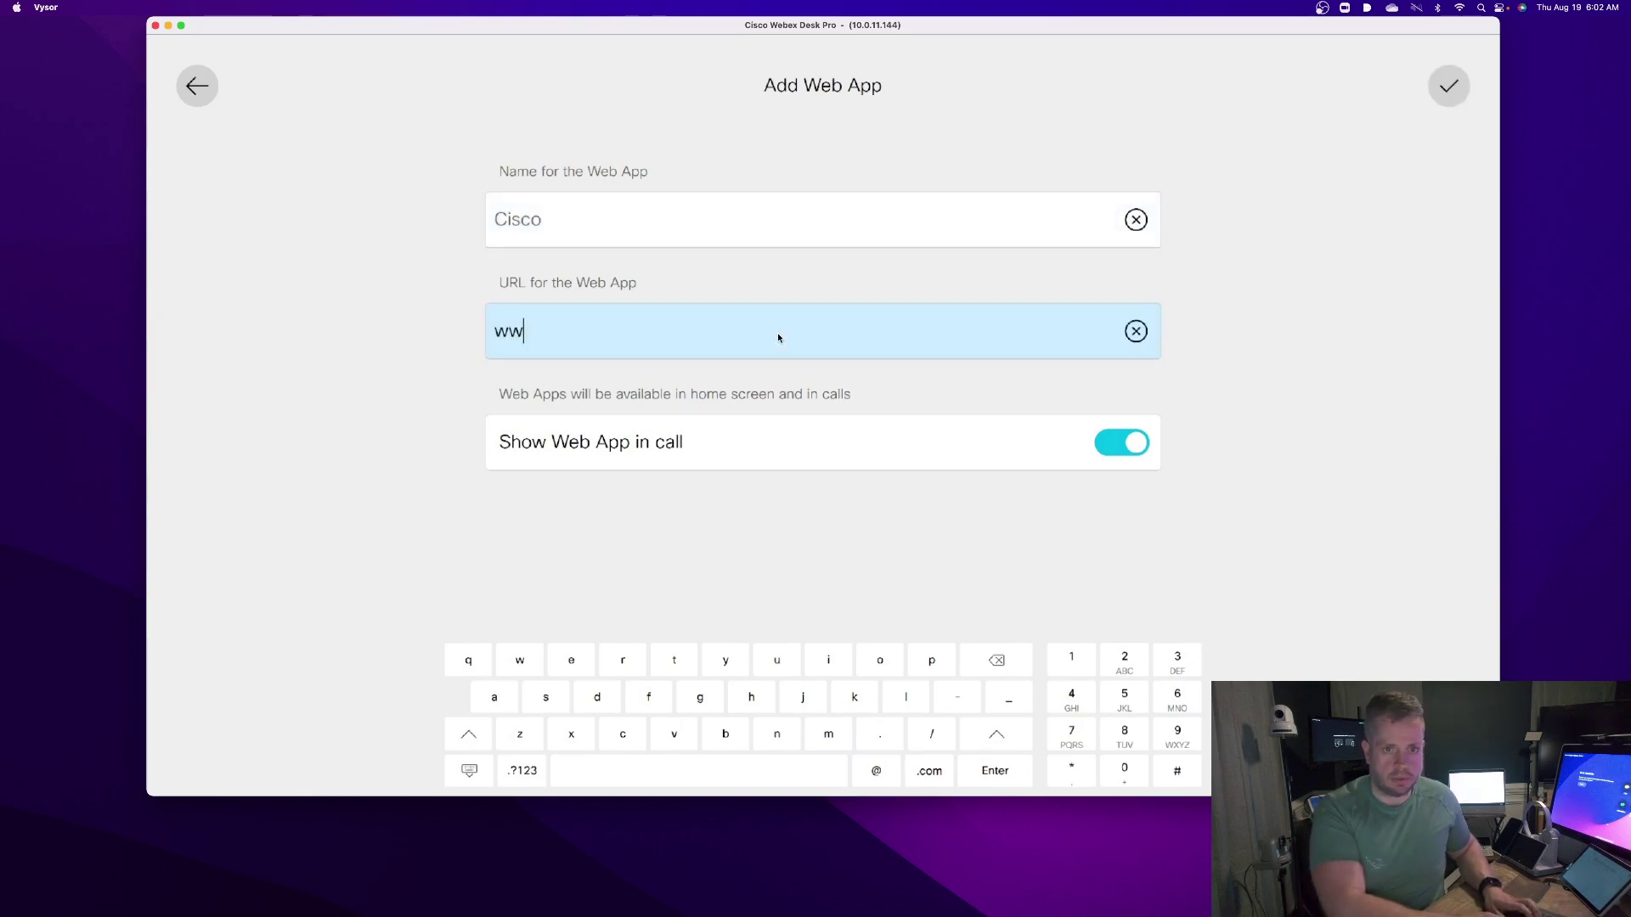
{"action": "type", "text": "w.cisco.com"}
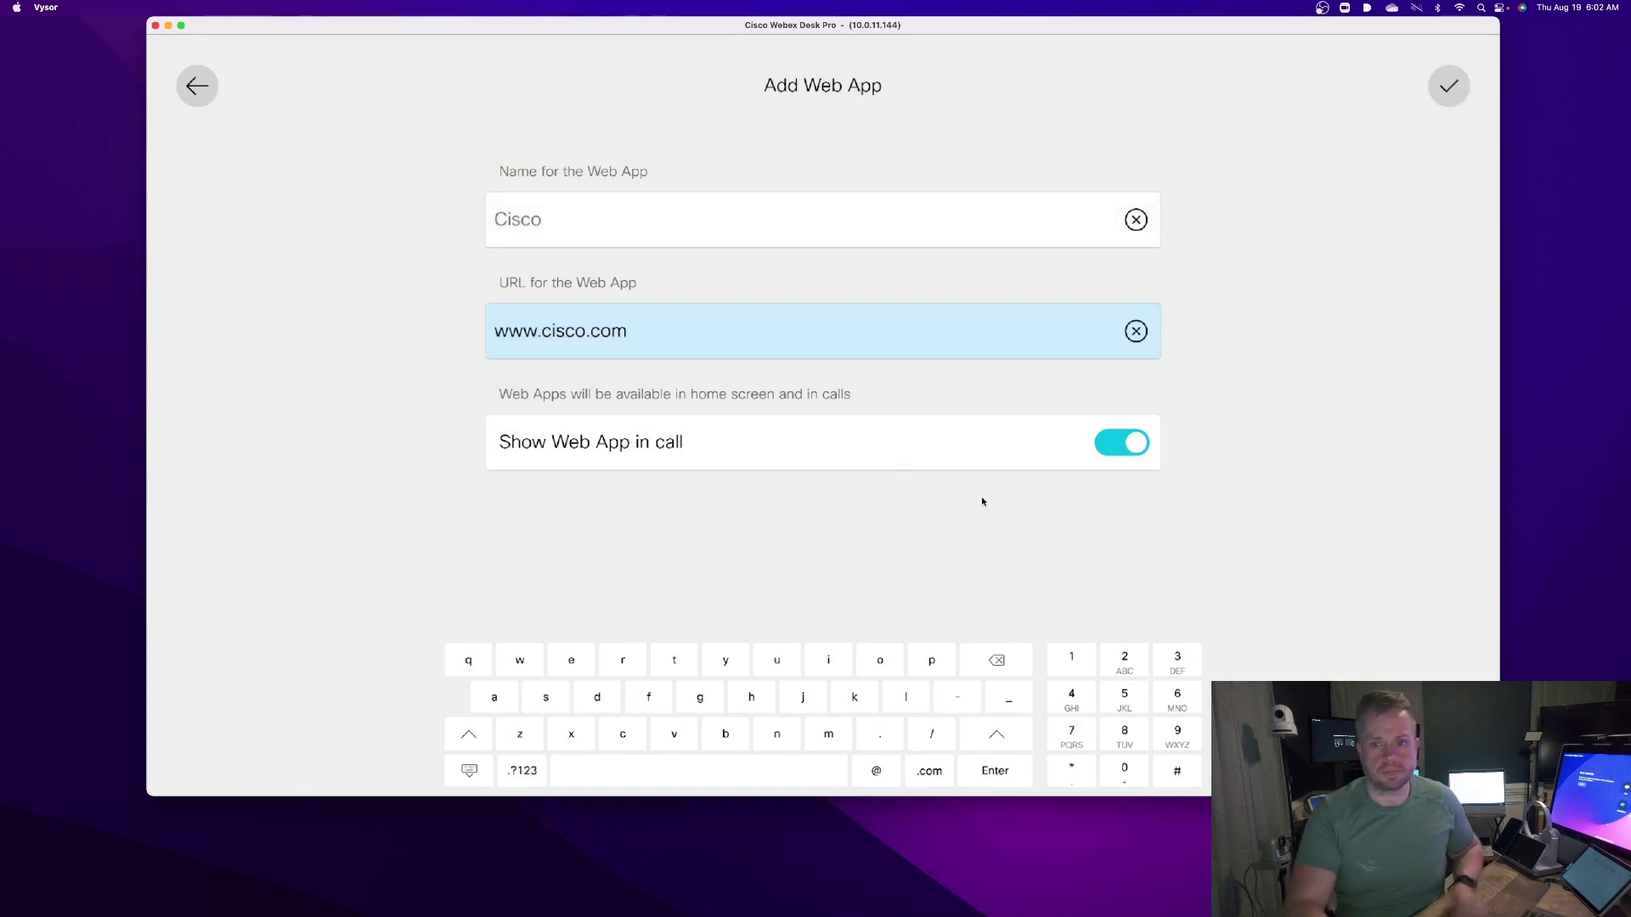
{"action": "left_click", "coordinate": [1447, 87]}
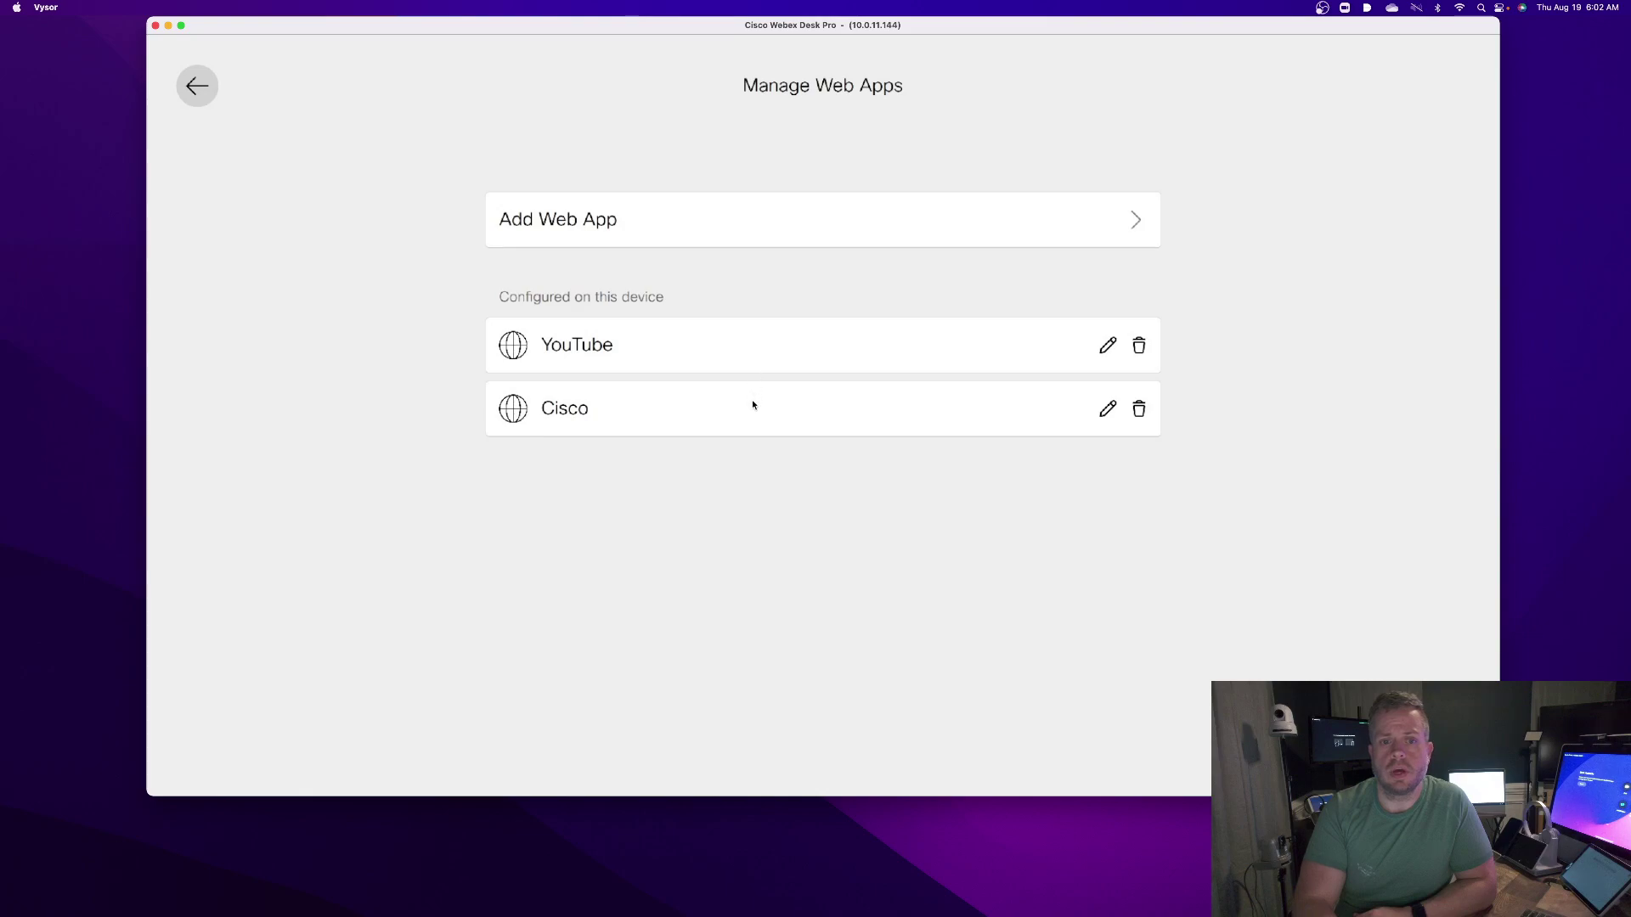
{"action": "scroll", "coordinate": [753, 408], "scroll_direction": "up", "scroll_amount": 2}
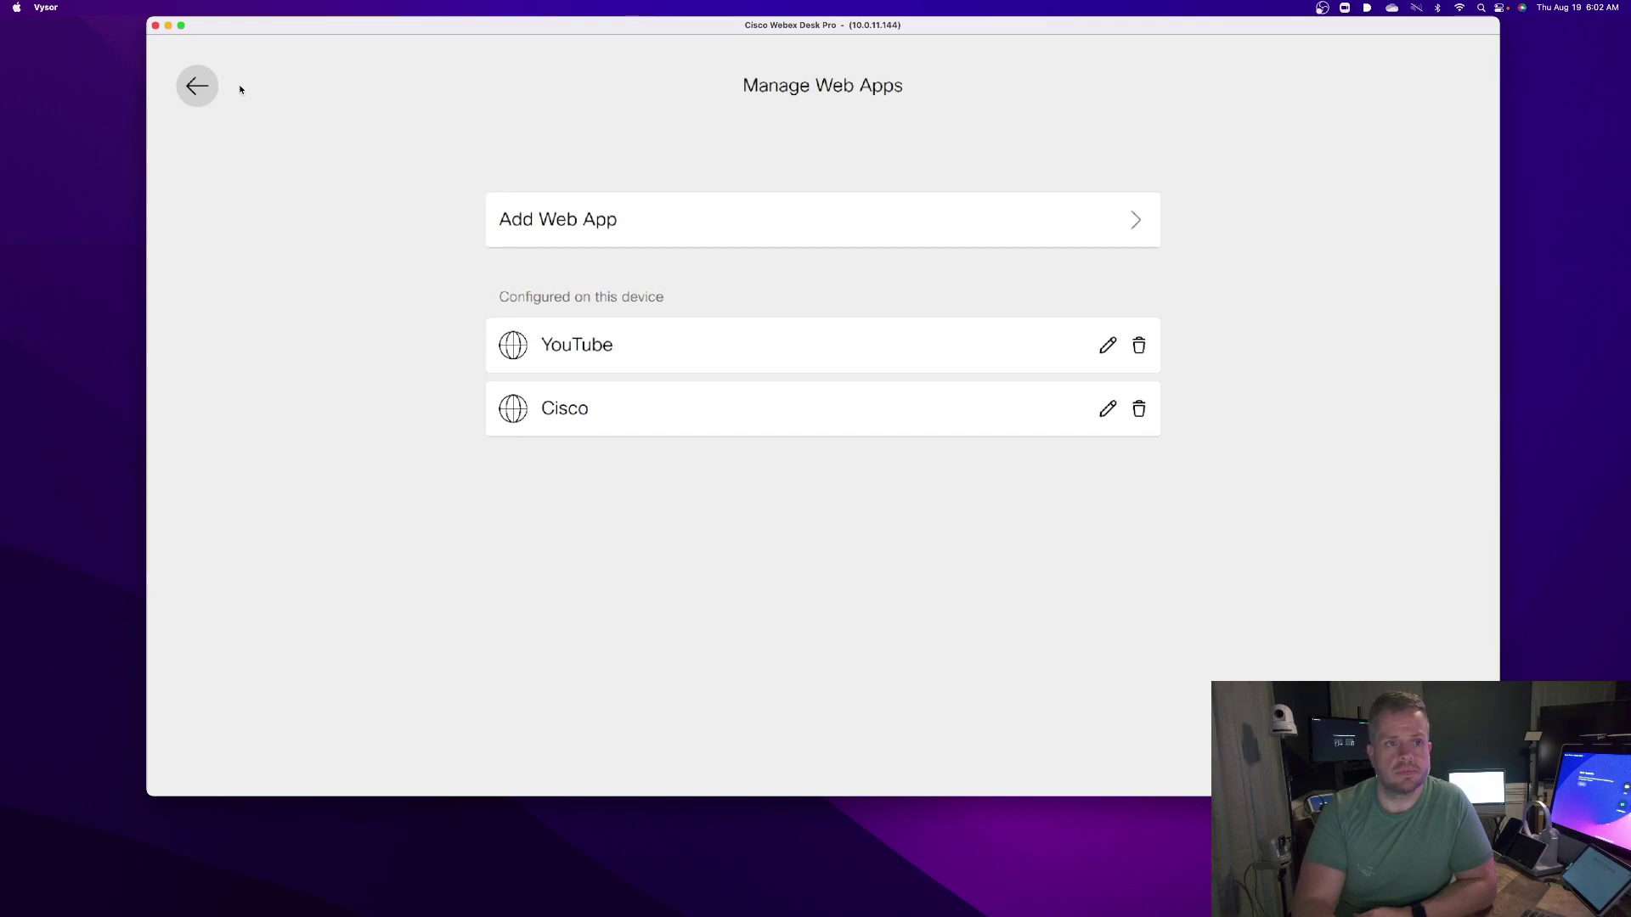
Close Settings, launch the Cisco web app from home page two, and open its Products menu
{"action": "left_click", "coordinate": [212, 86]}
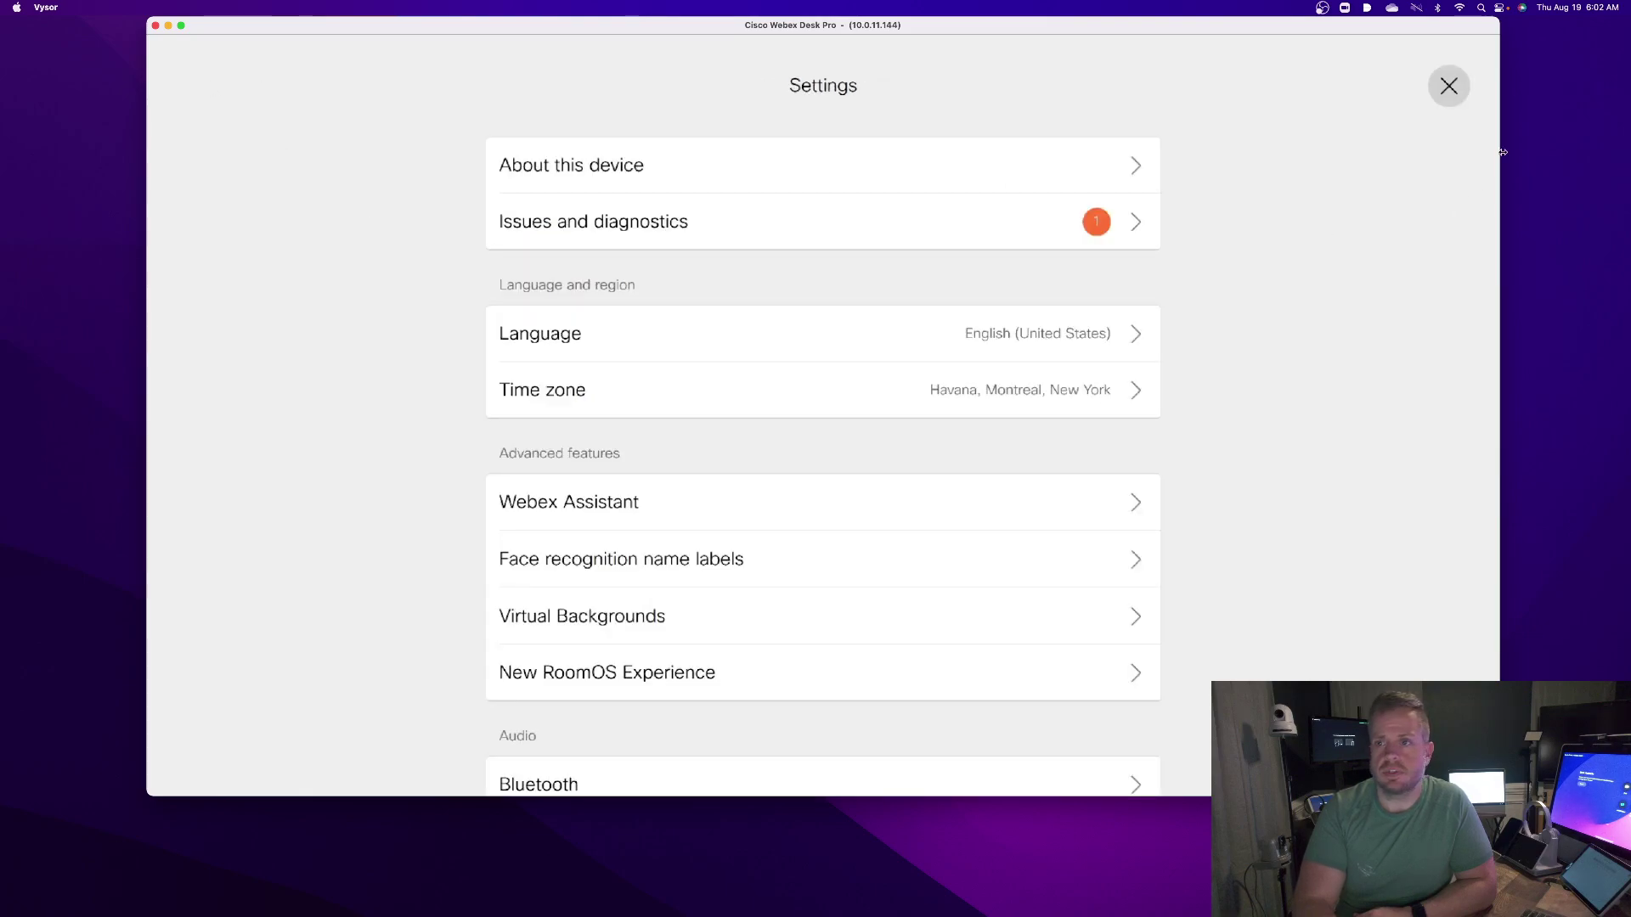
{"action": "left_click", "coordinate": [1448, 86]}
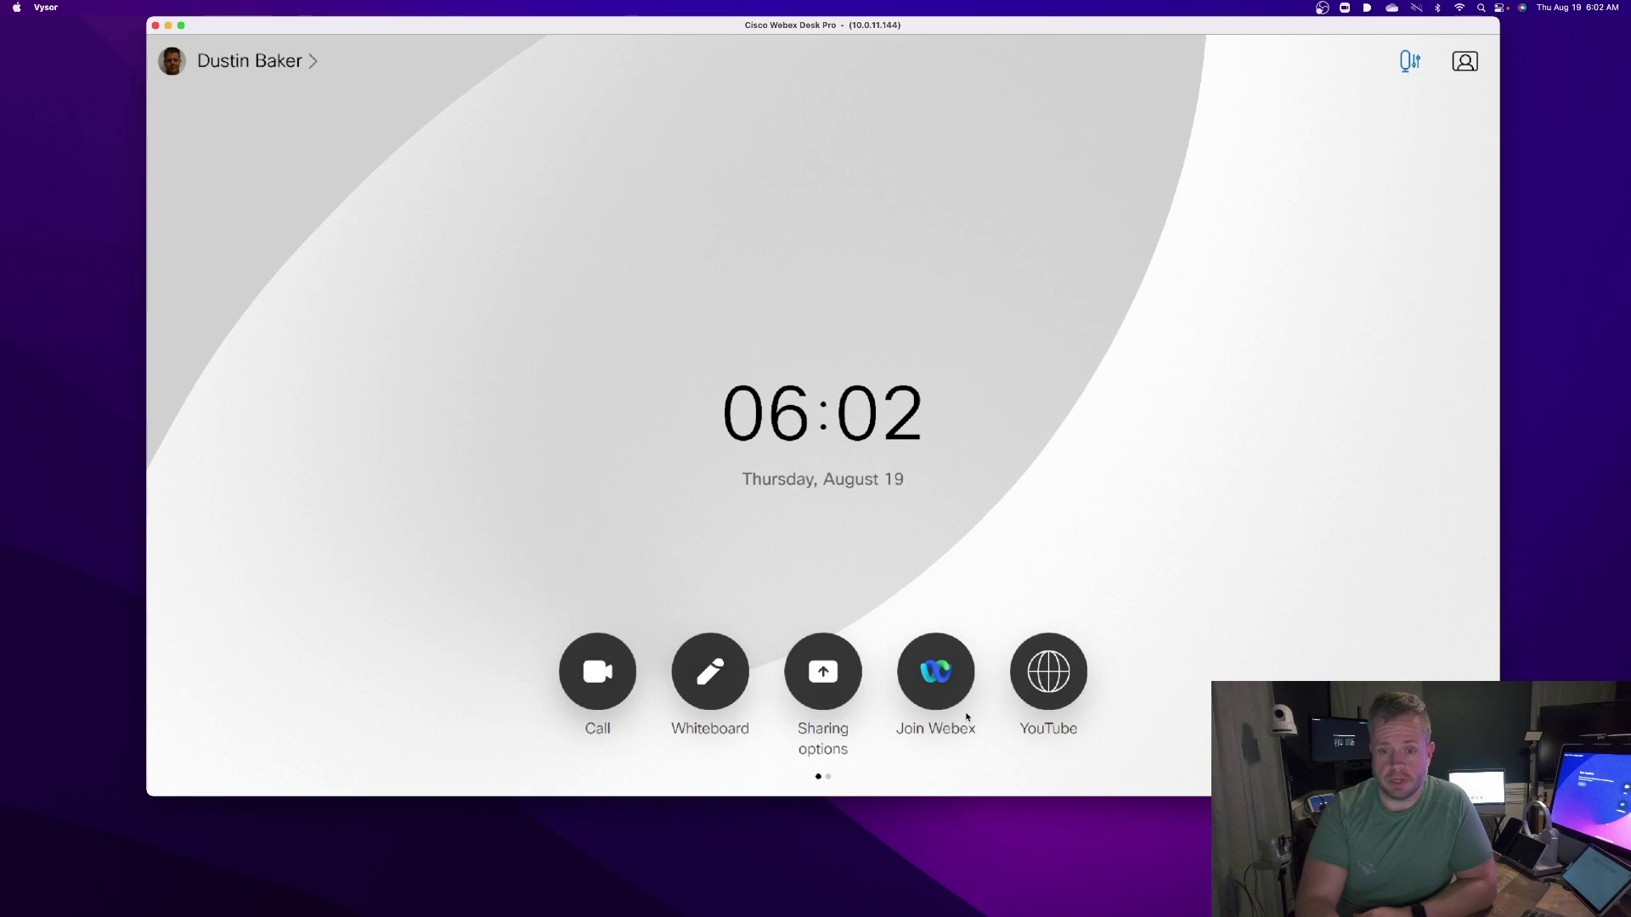
{"action": "left_click_drag", "start_coordinate": [978, 730], "coordinate": [415, 645]}
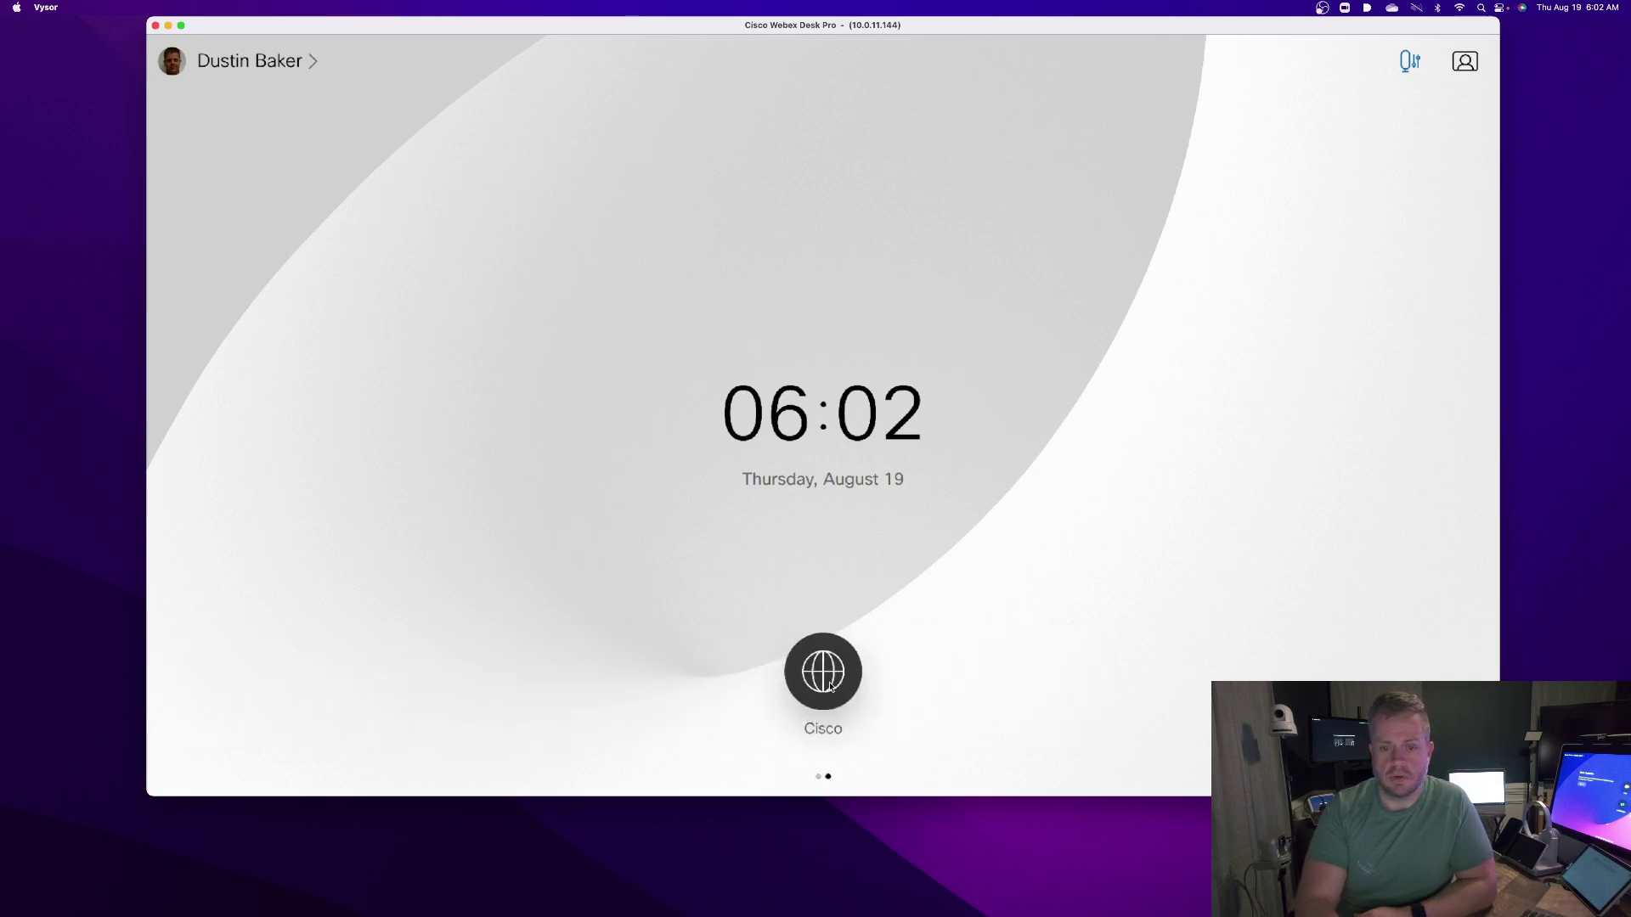
{"action": "left_click", "coordinate": [831, 687]}
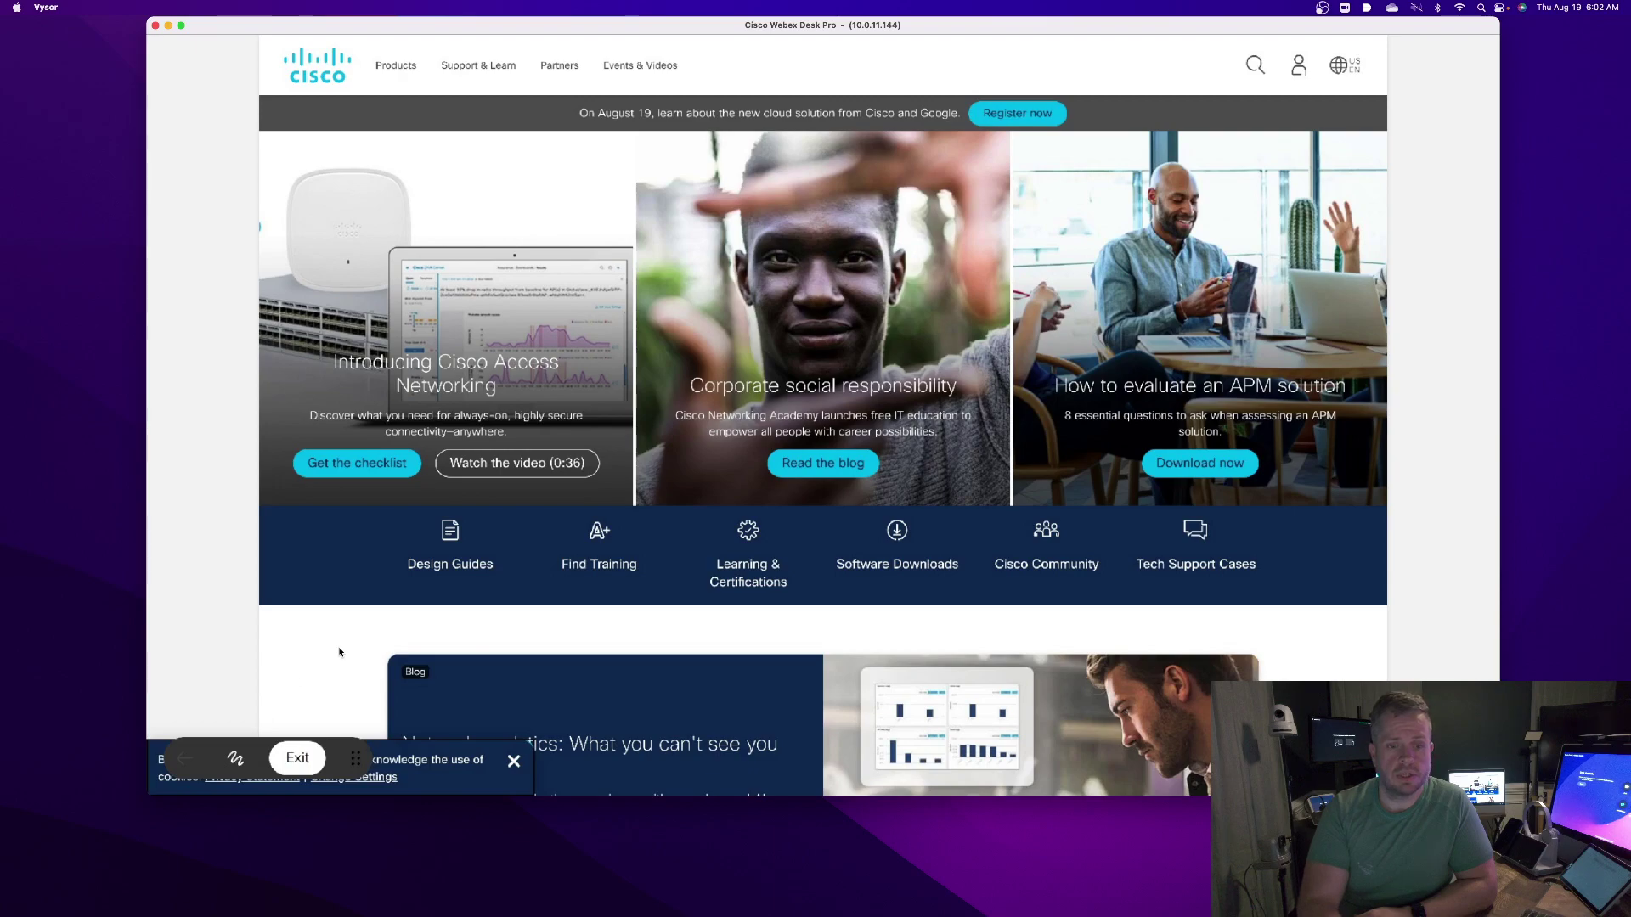
{"action": "left_click_drag", "start_coordinate": [361, 465], "coordinate": [408, 557]}
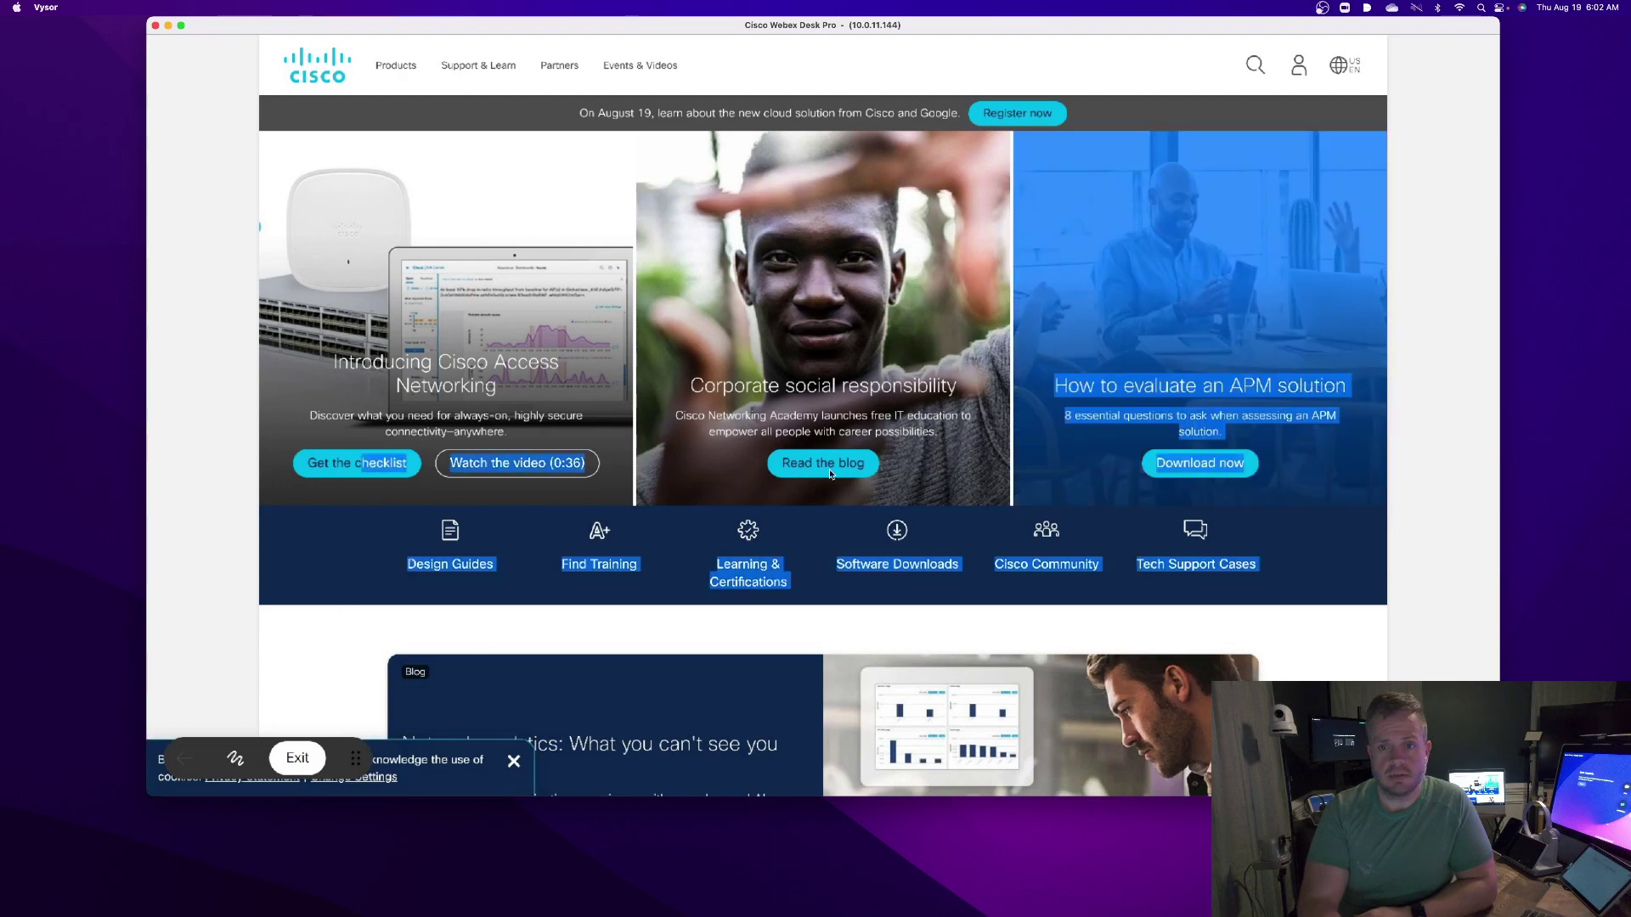
{"action": "left_click", "coordinate": [395, 66]}
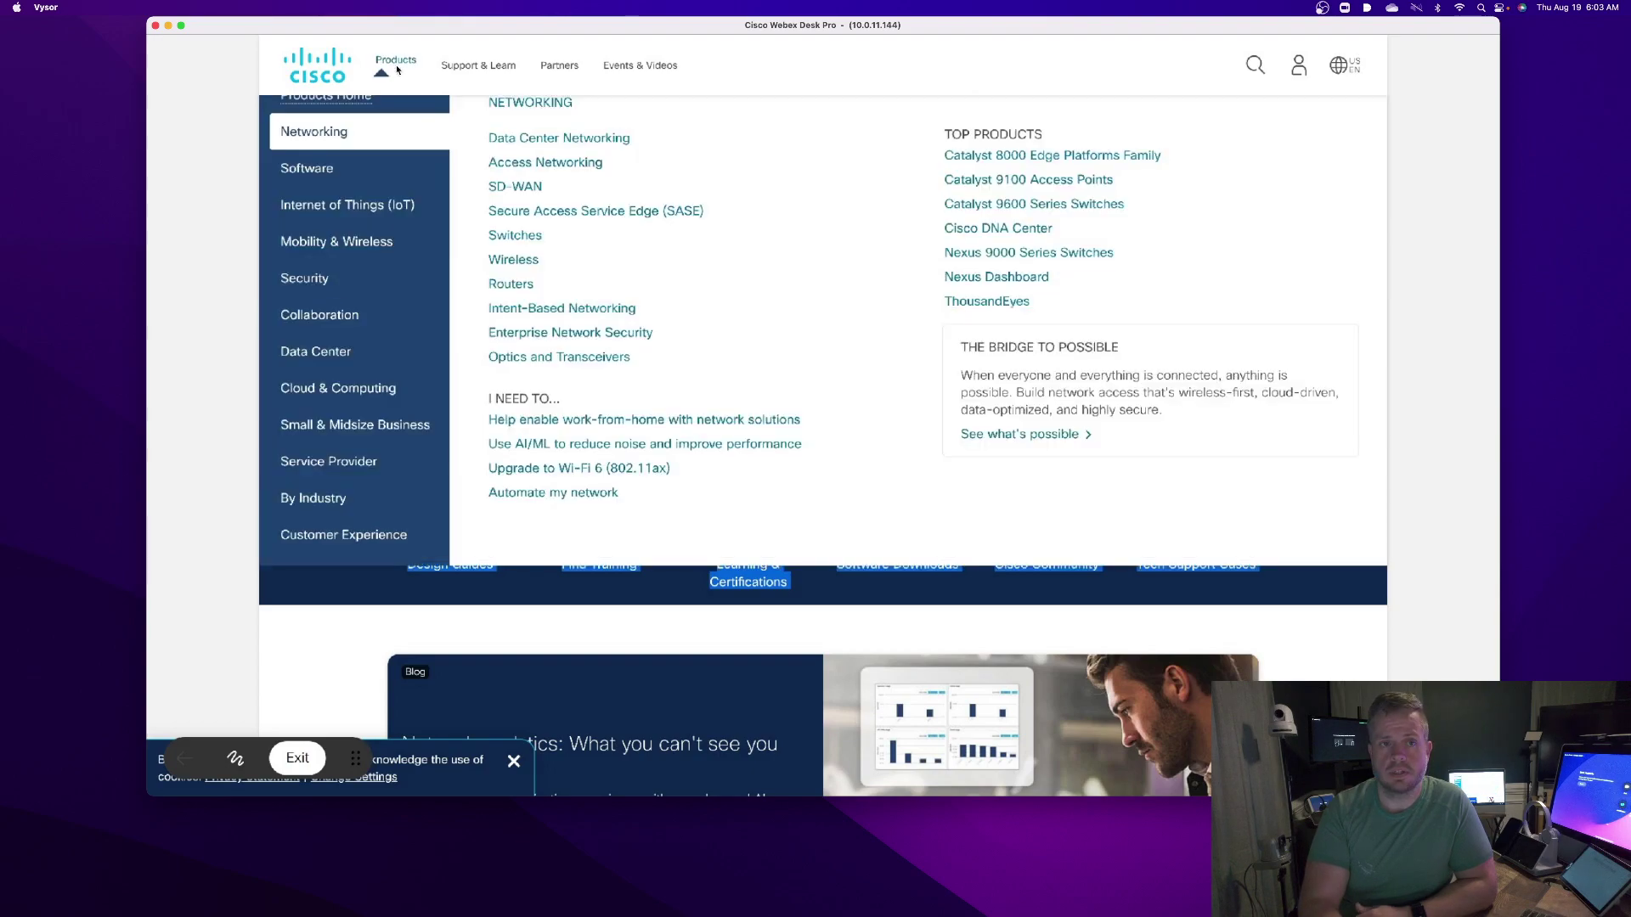
Exit Cisco, launch YouTube from the first home page, then exit it
{"action": "left_click", "coordinate": [310, 765]}
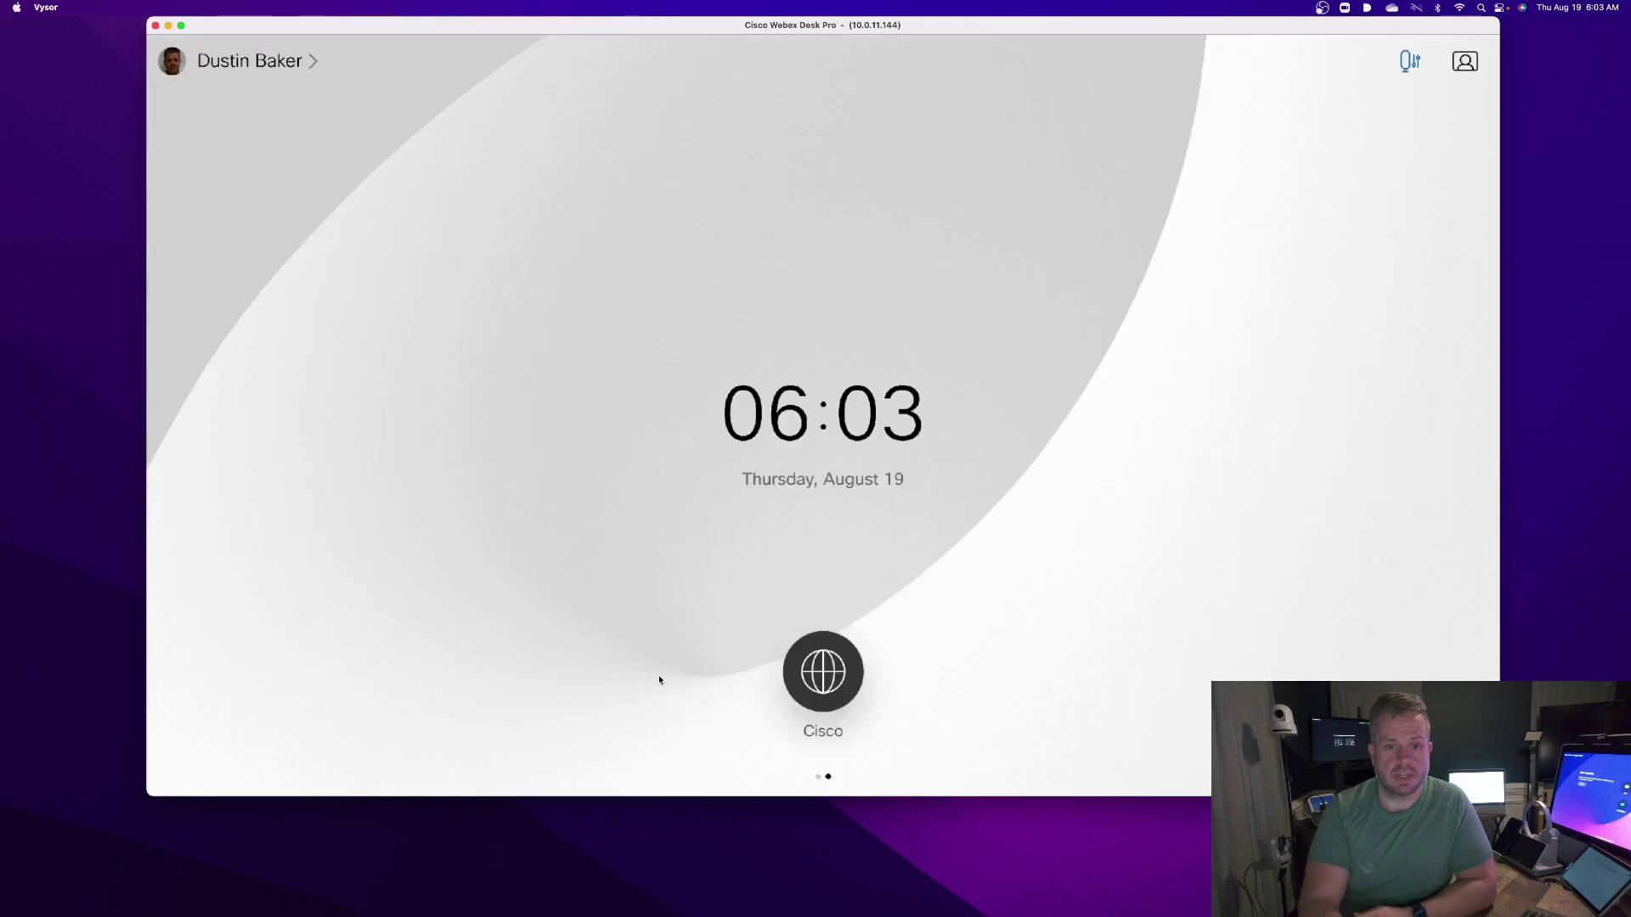
{"action": "left_click_drag", "start_coordinate": [850, 710], "coordinate": [1056, 687]}
{"action": "left_click", "coordinate": [1053, 684]}
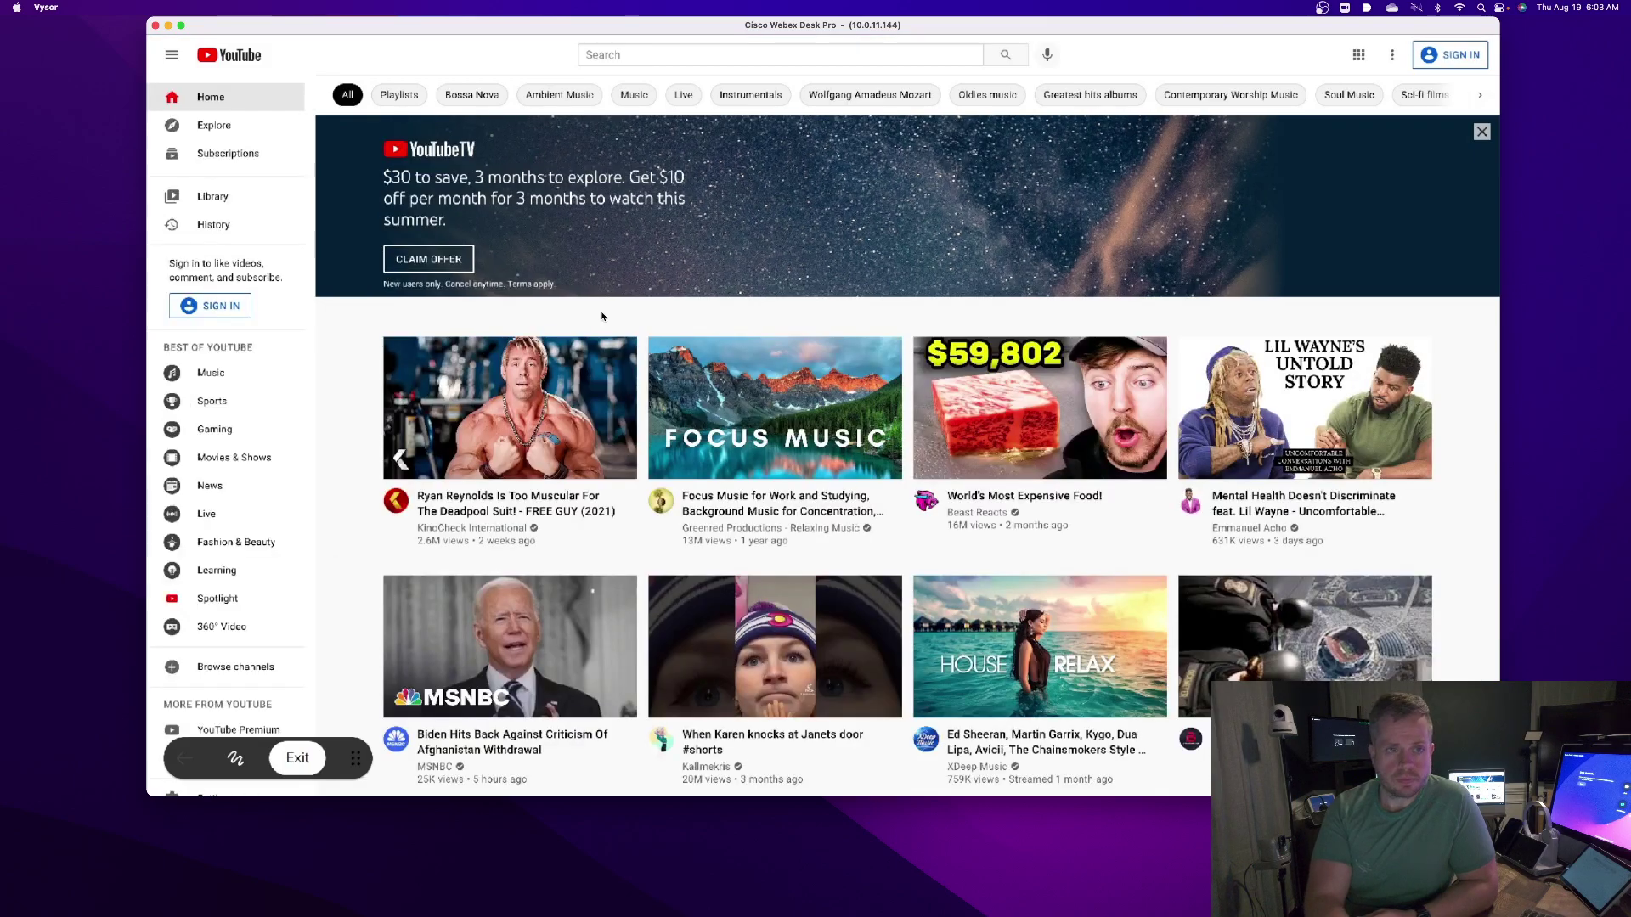
{"action": "left_click", "coordinate": [296, 760]}
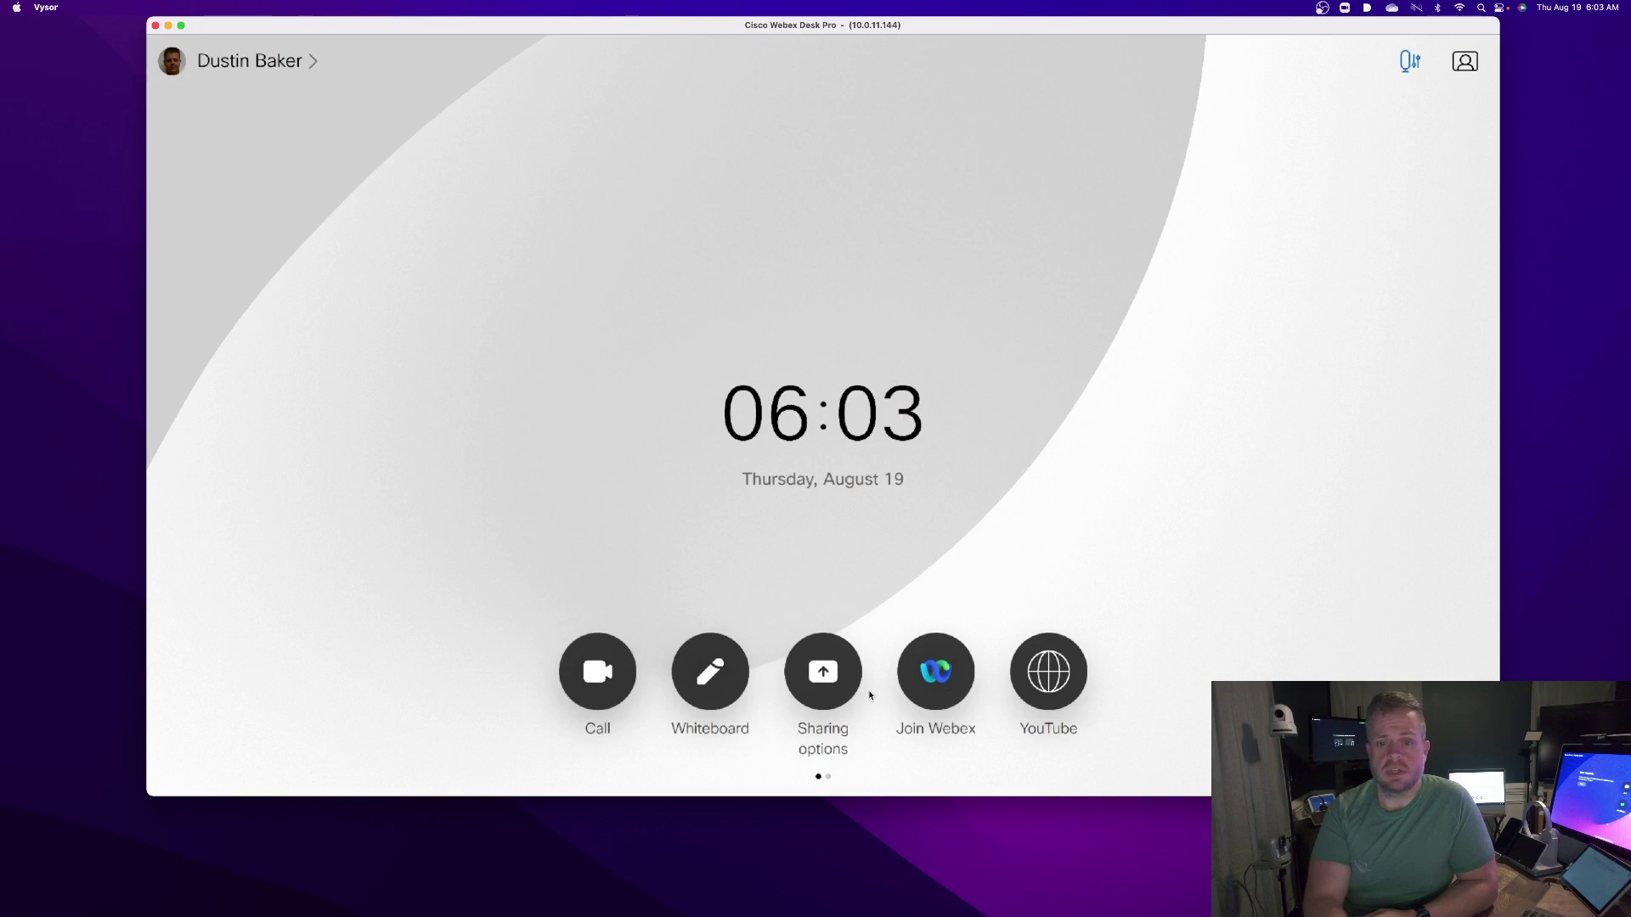
Swipe to the second home page showing the Cisco shortcut
{"action": "left_click_drag", "start_coordinate": [530, 661], "coordinate": [441, 662]}
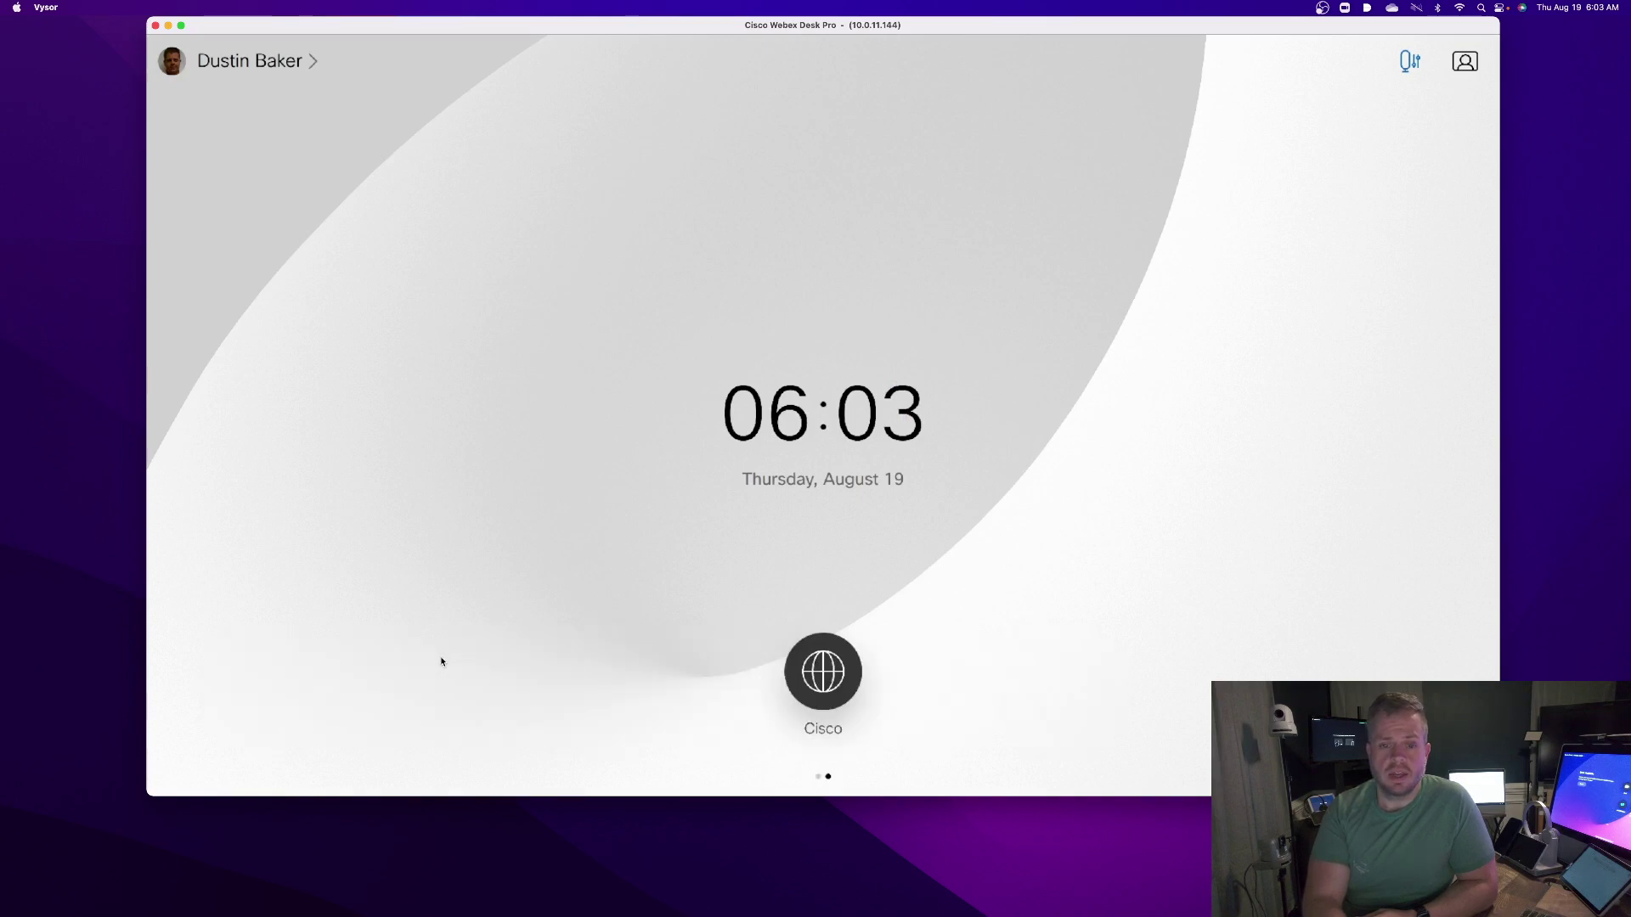